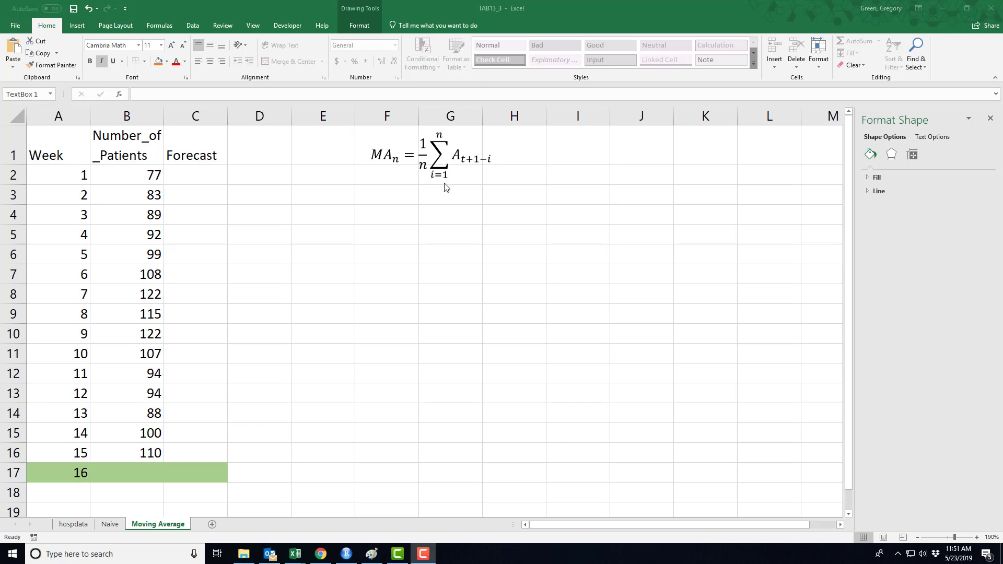
# Move the Naive Forecast chart further right on the Naive sheet, then return to Moving Average
pyautogui.click(110, 524)
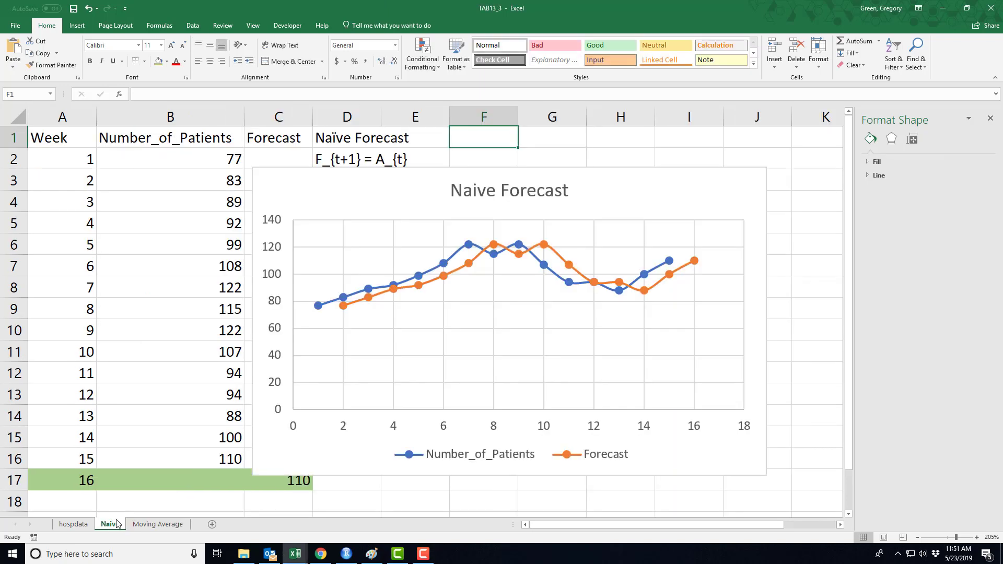
pyautogui.moveTo(385, 182); pyautogui.dragTo(468, 189)
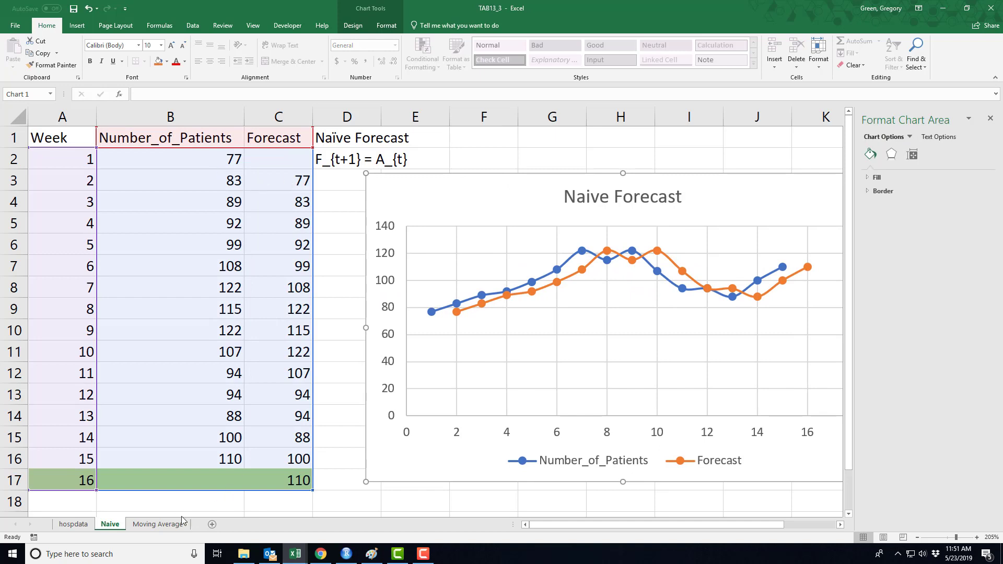
pyautogui.click(160, 525)
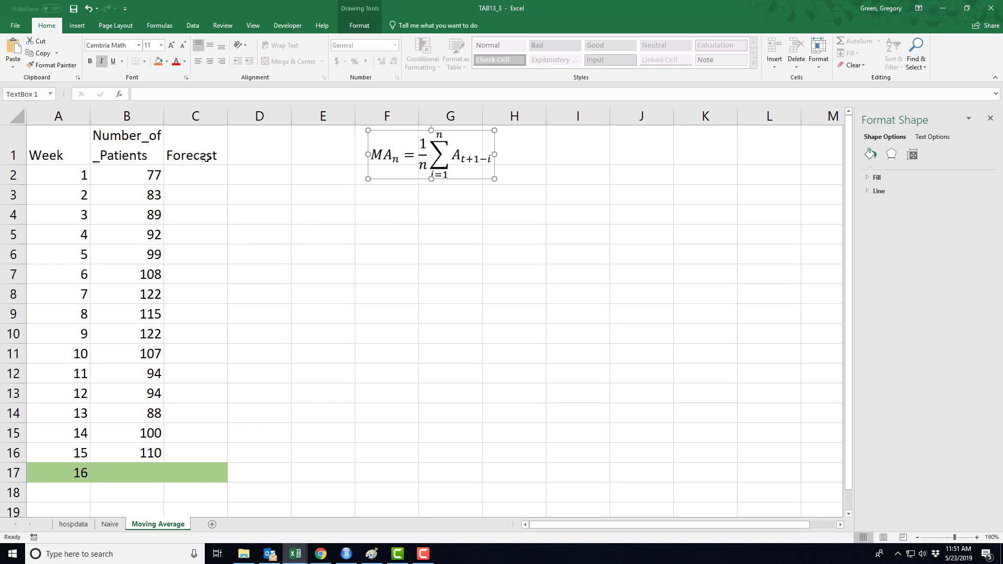
# Change the C1 header from 'Forecast' to 'MA_3 Forecast'
pyautogui.click(198, 143)
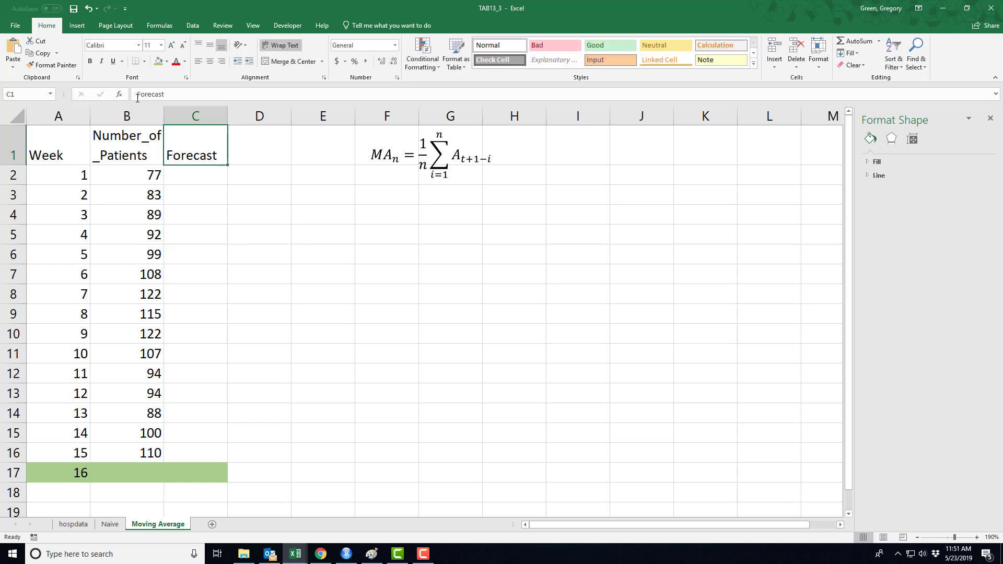
pyautogui.press('F2')
pyautogui.write('MA')
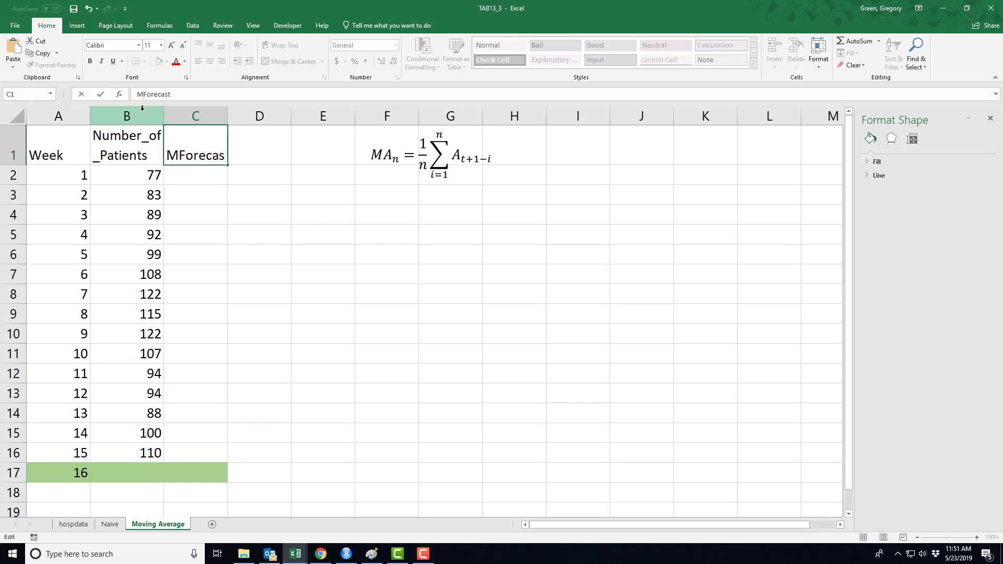
pyautogui.press('BackSpace')
pyautogui.write('_3')
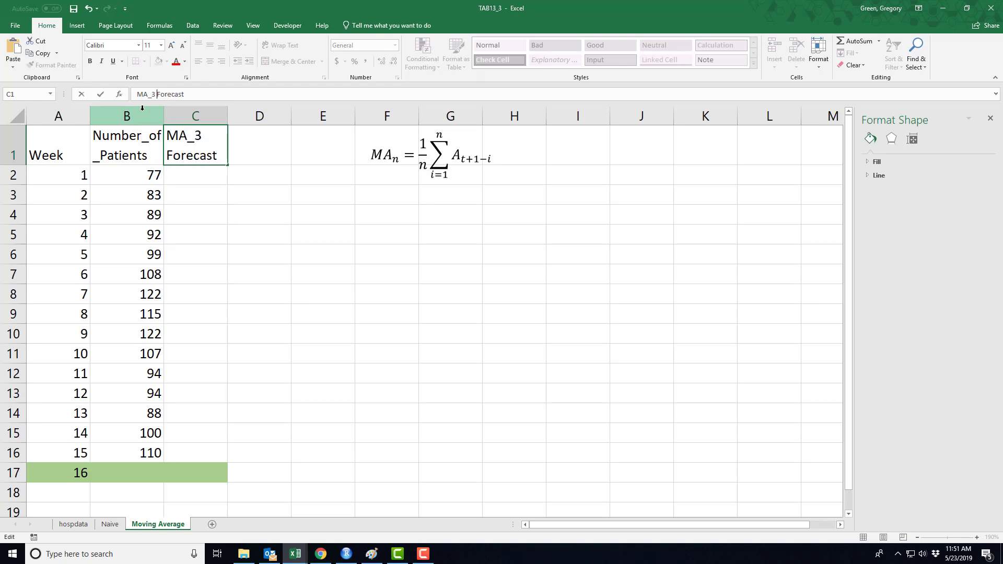
pyautogui.click(195, 176)
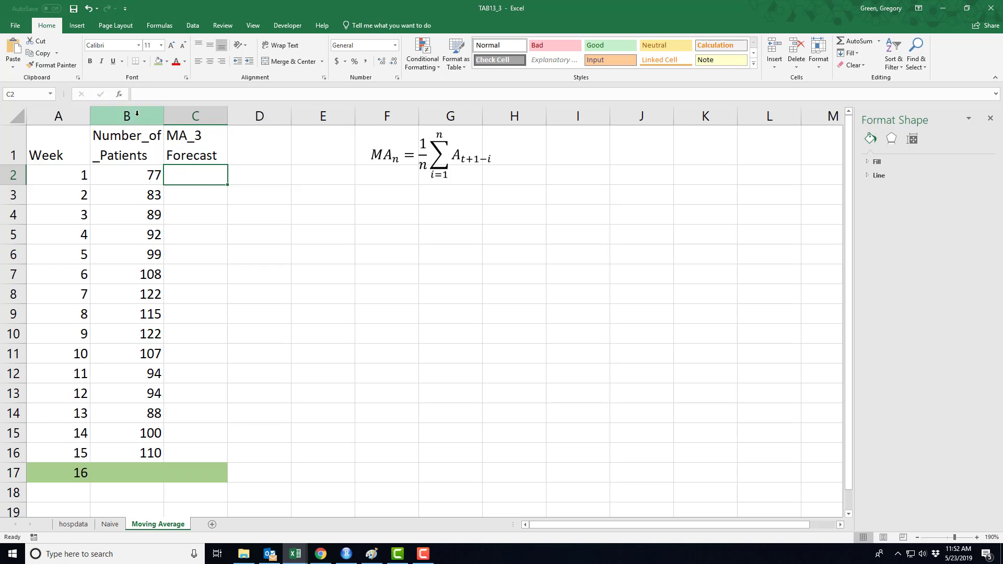
# Walk through the B2:B4 averaging window, then shade week 3's count of 89 in B4 green
pyautogui.click(136, 194)
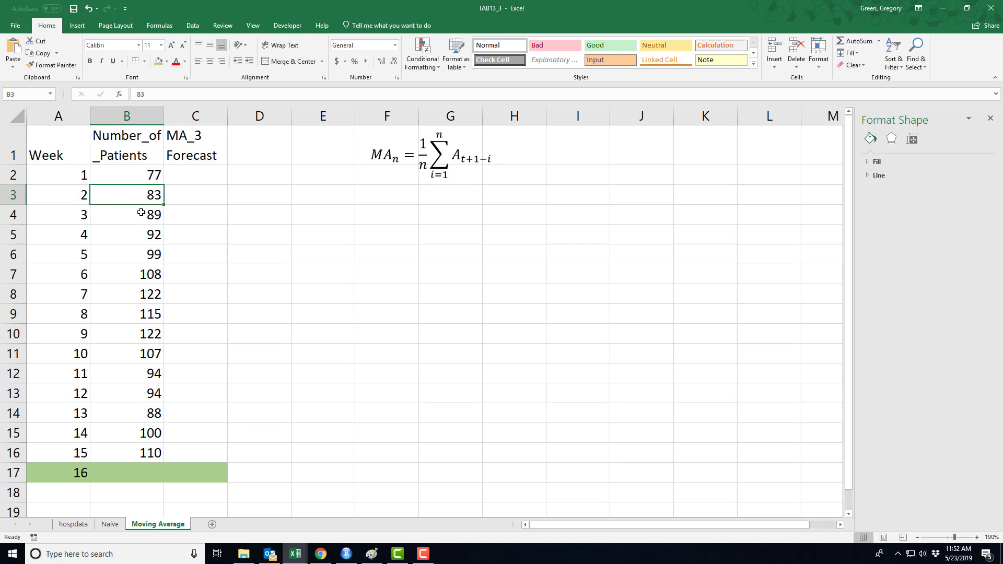
pyautogui.click(150, 176)
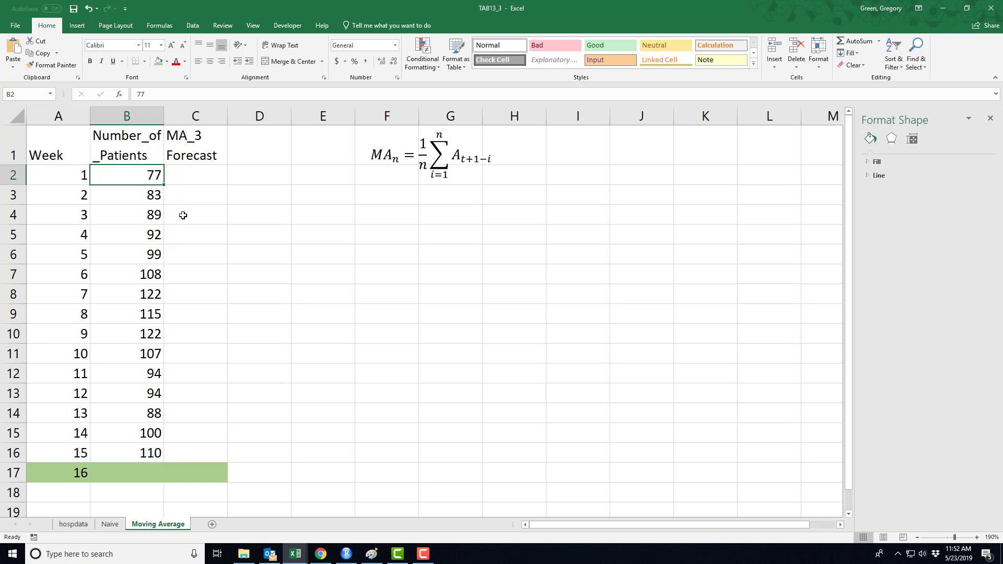
pyautogui.click(183, 216)
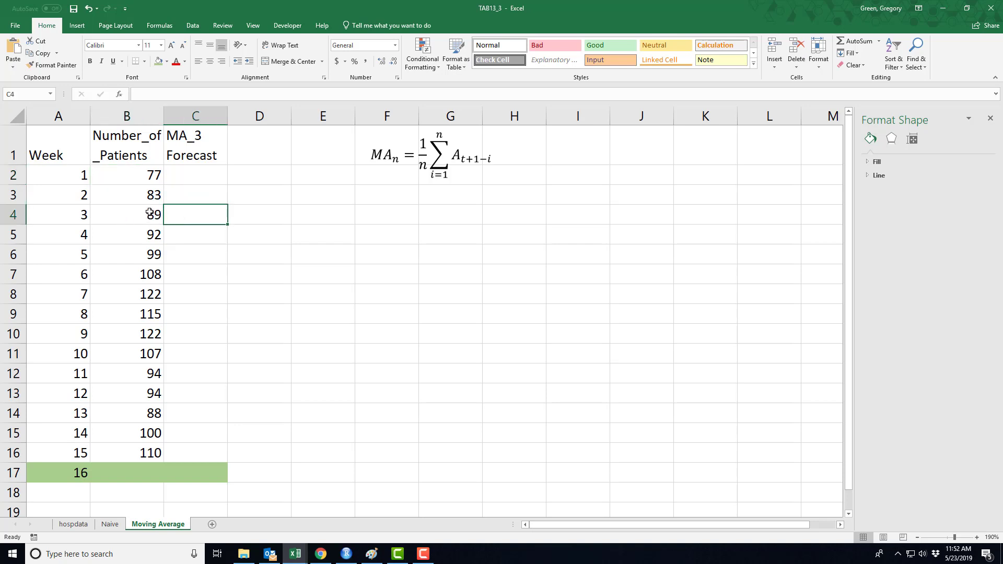
pyautogui.moveTo(149, 195); pyautogui.dragTo(150, 178)
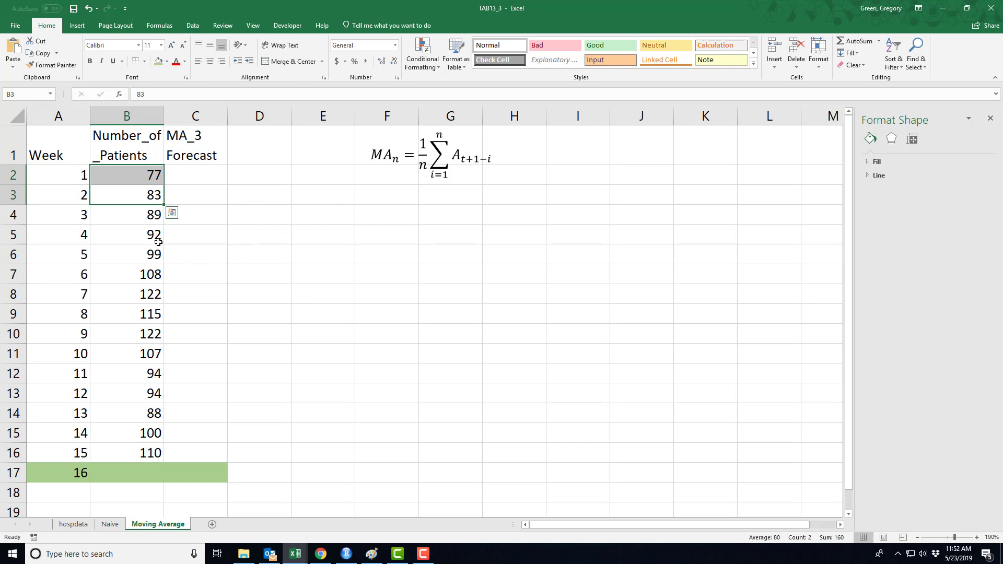
pyautogui.click(188, 238)
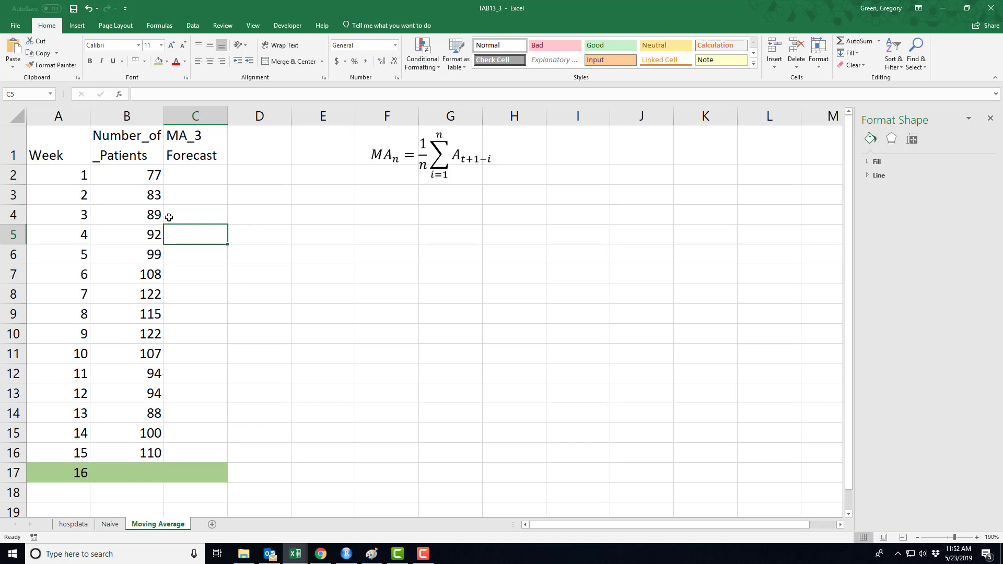
pyautogui.click(153, 217)
pyautogui.click(158, 63)
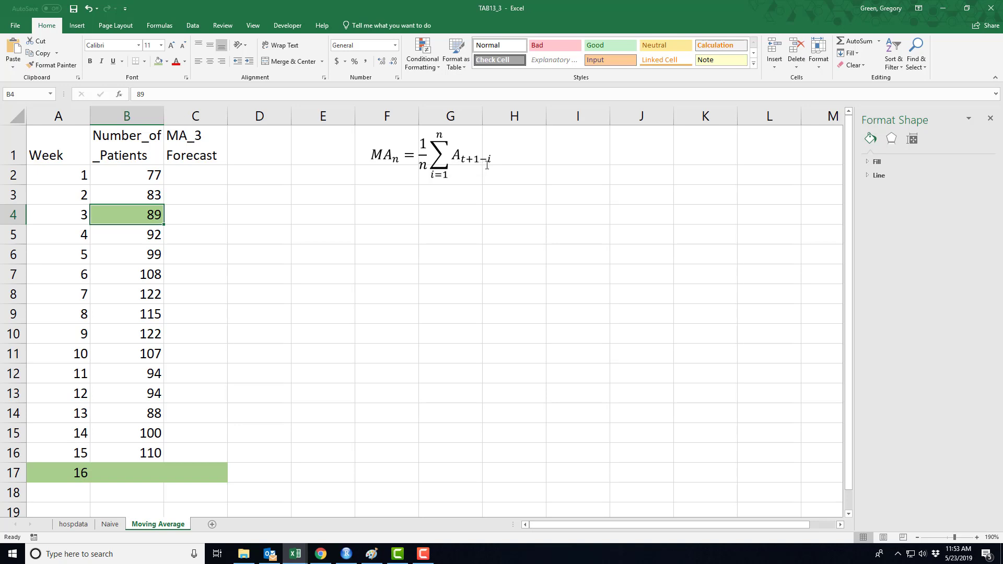
# Shade the week 2 (83, B3) and week 1 (77, B2) counts green
pyautogui.click(152, 198)
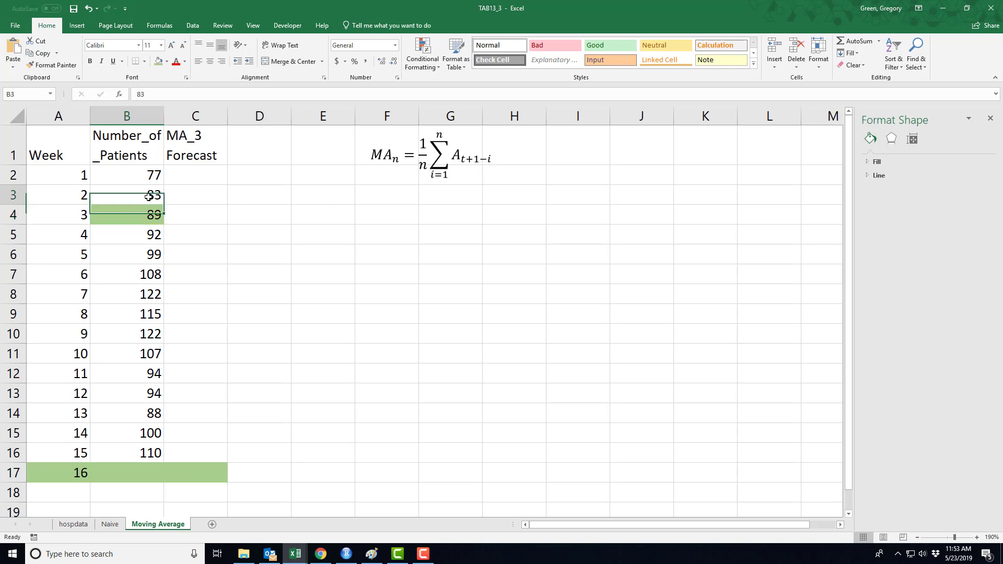
pyautogui.click(159, 62)
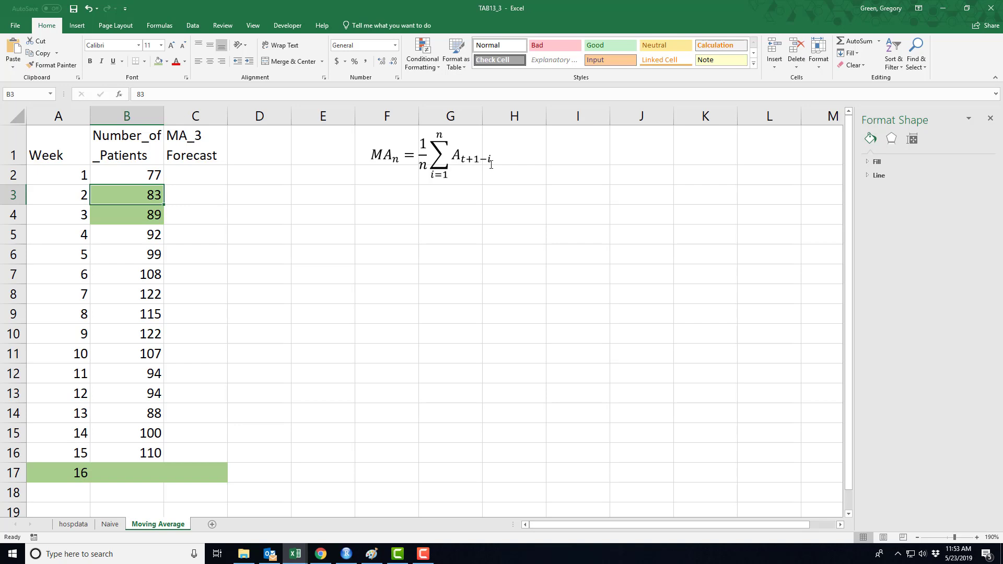
pyautogui.click(119, 176)
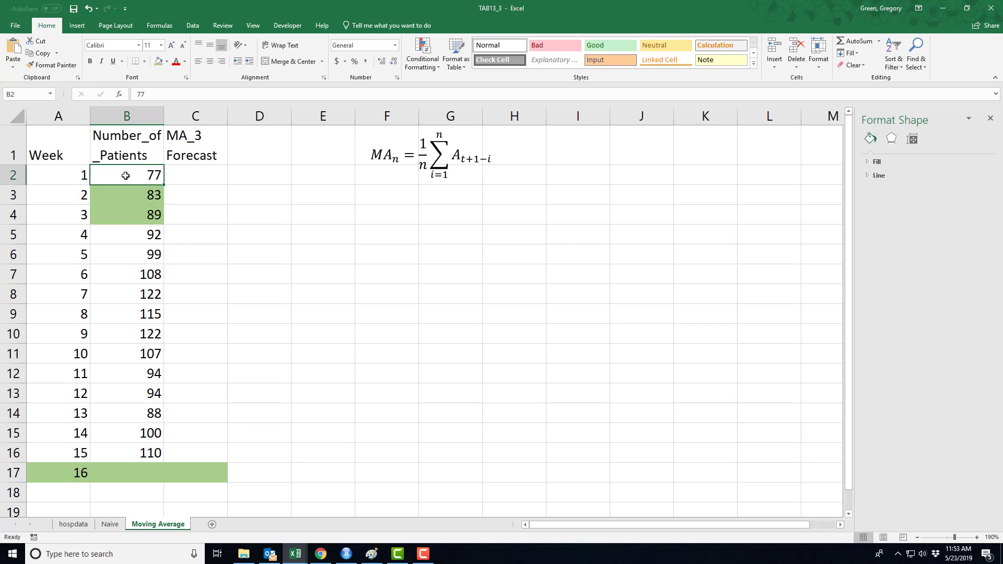
pyautogui.click(159, 61)
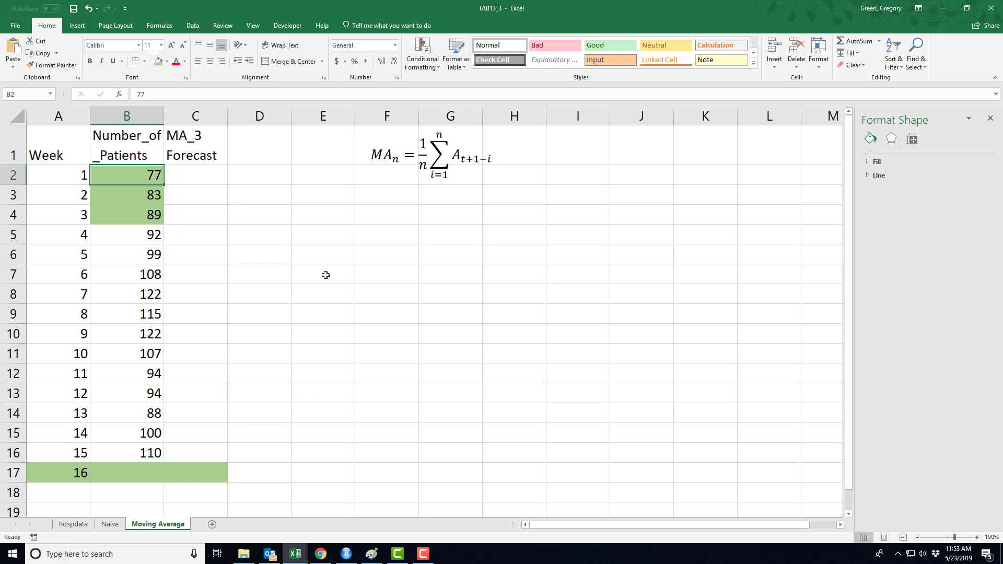
pyautogui.click(191, 236)
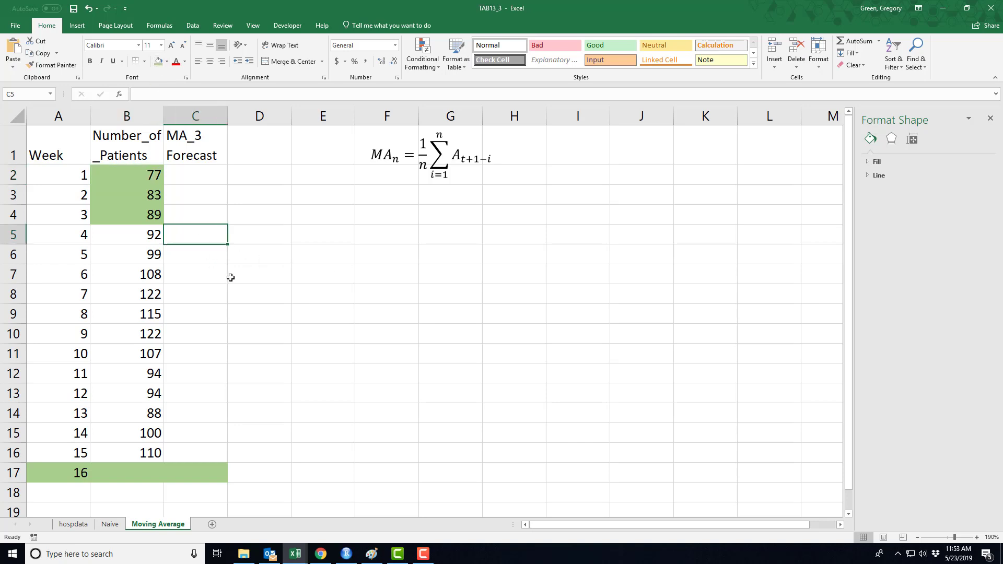
# Enter =AVERAGE(B2:B4) in C5 to produce the first MA_3 forecast of 83
pyautogui.write('=average')
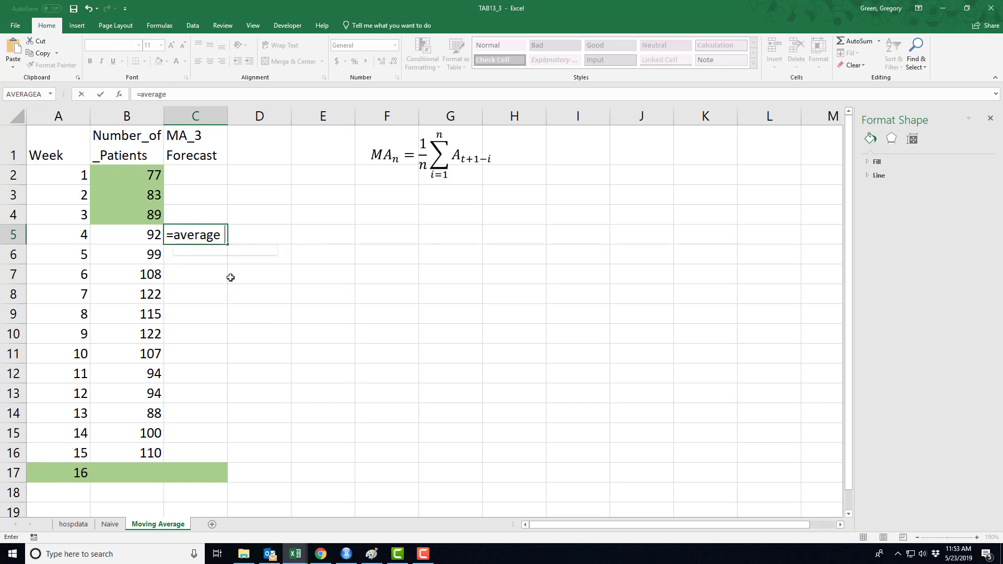
pyautogui.write('(')
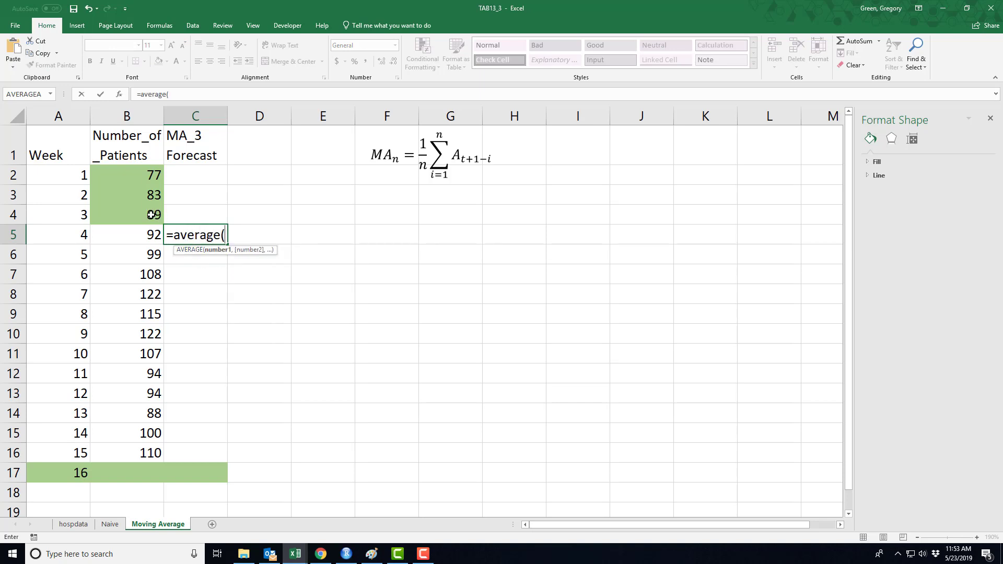
pyautogui.moveTo(151, 215); pyautogui.dragTo(155, 181)
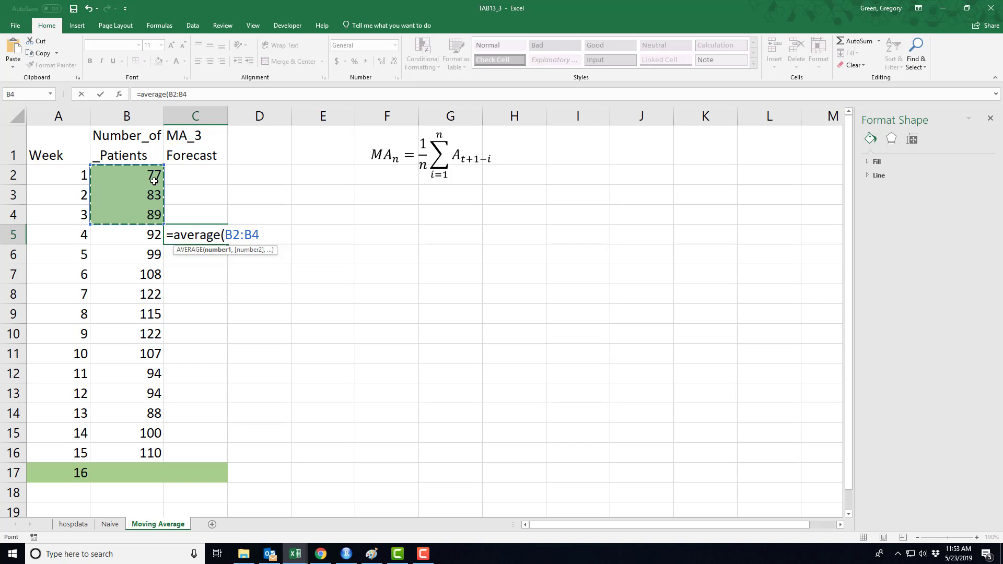
pyautogui.write(')')
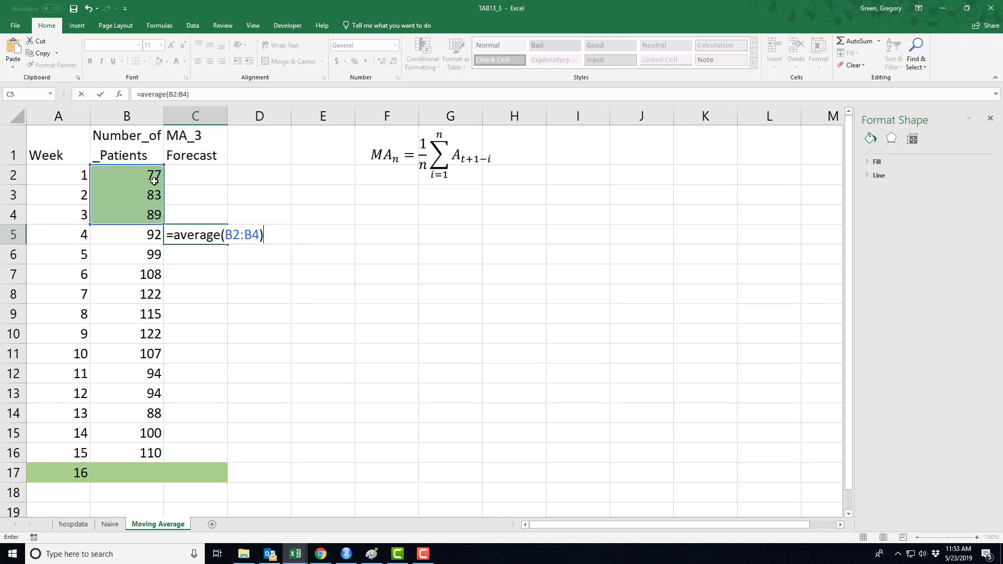
pyautogui.hotkey('ctrl', 'Return')
pyautogui.press('Return')
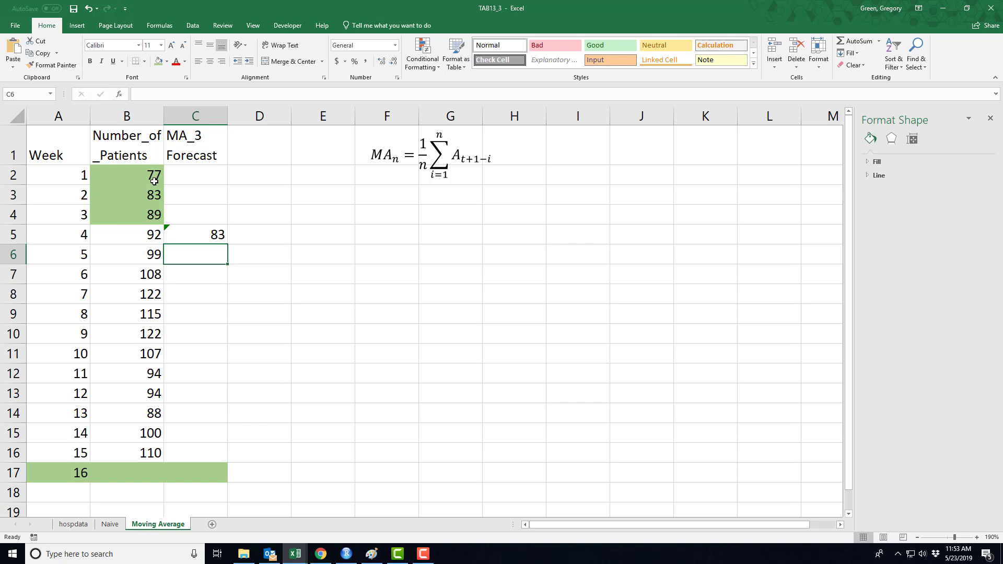
# Fill the C5 AVERAGE formula down the forecast column to C17
pyautogui.click(197, 238)
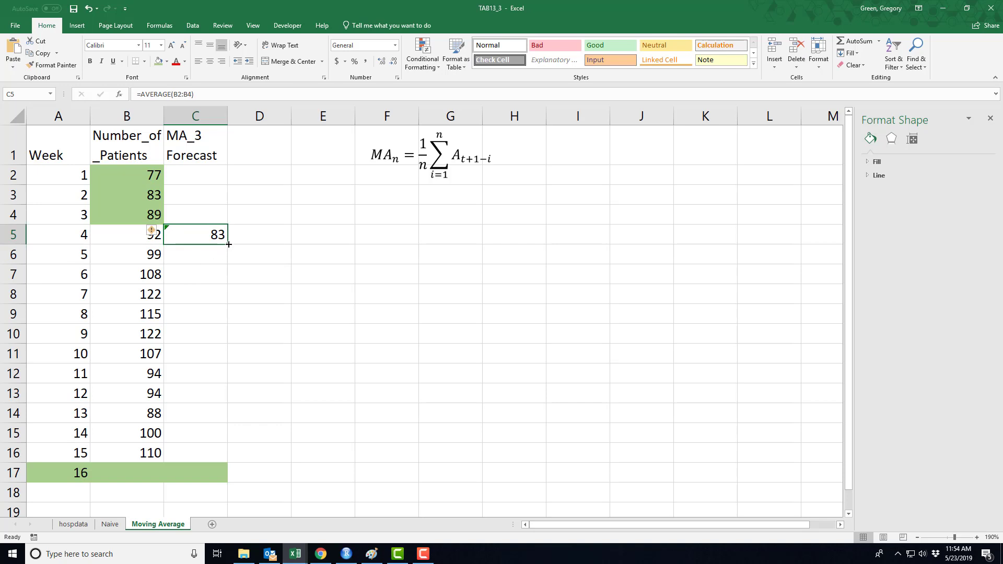
pyautogui.moveTo(228, 244); pyautogui.dragTo(218, 471)
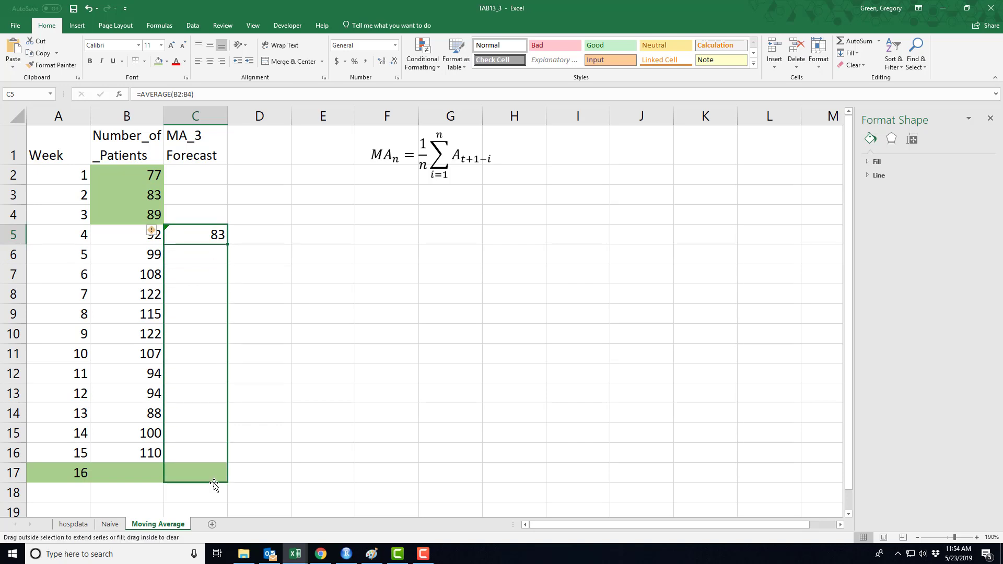
pyautogui.moveTo(214, 485); pyautogui.dragTo(214, 484)
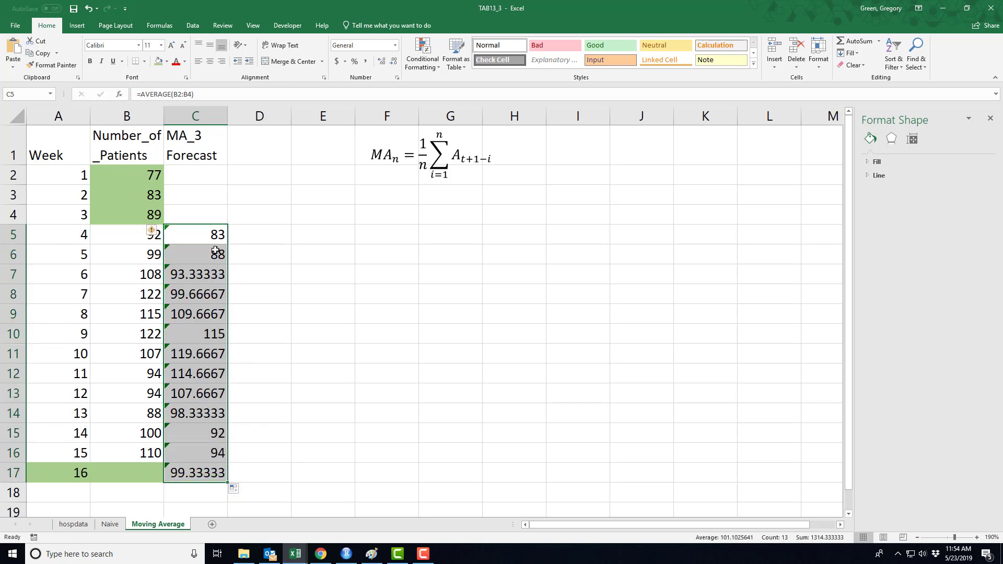
# Format the C5:C17 forecasts to one decimal place, from 83.0 to 99.3
pyautogui.click(394, 63)
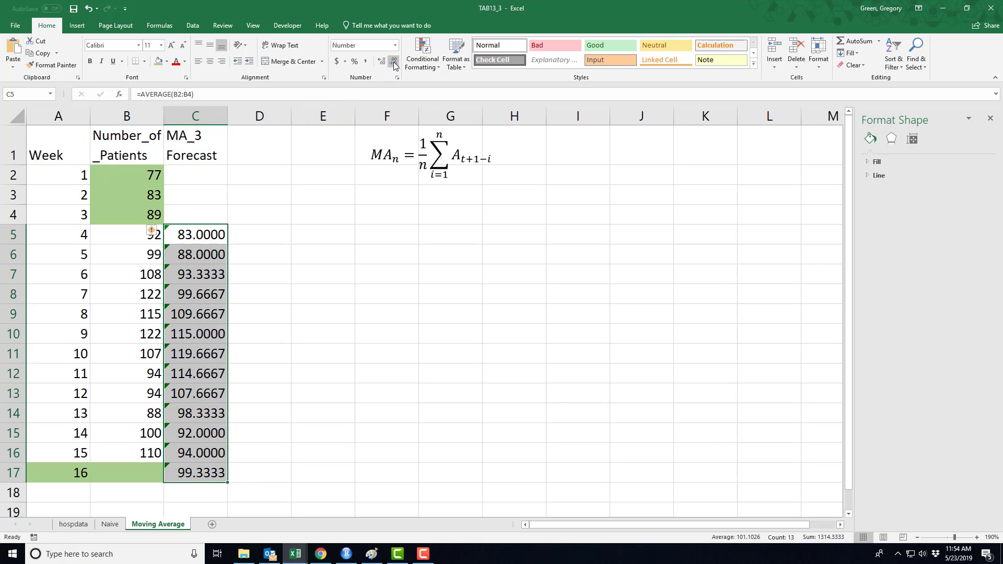
pyautogui.click(382, 61)
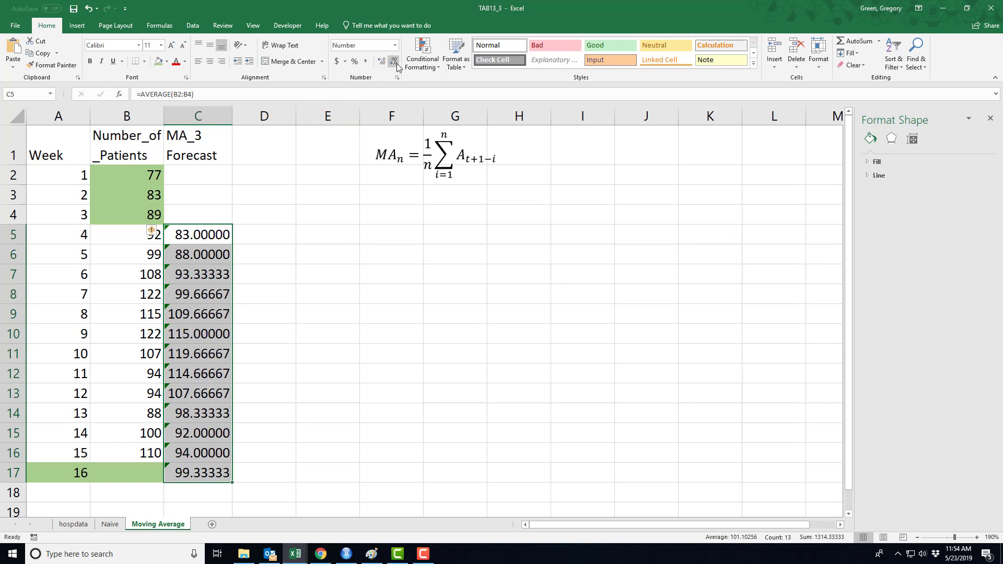
pyautogui.click(395, 63)
pyautogui.click(395, 62)
pyautogui.click(395, 62)
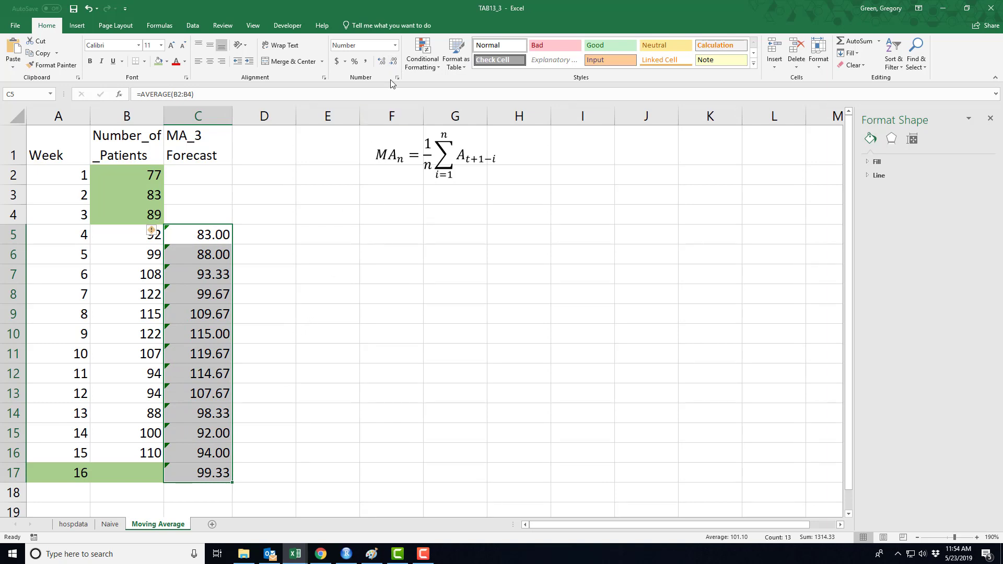
pyautogui.click(395, 63)
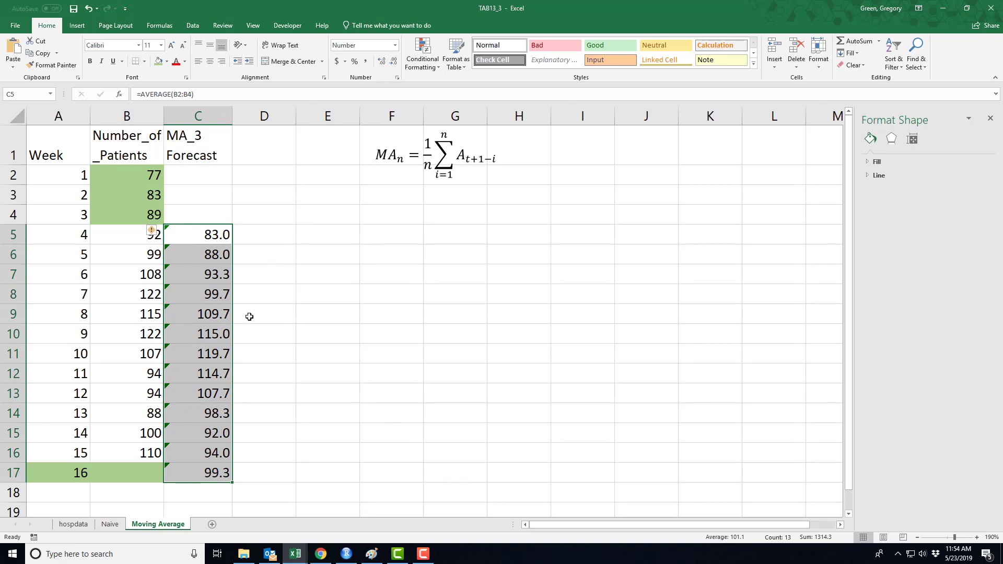
pyautogui.click(199, 238)
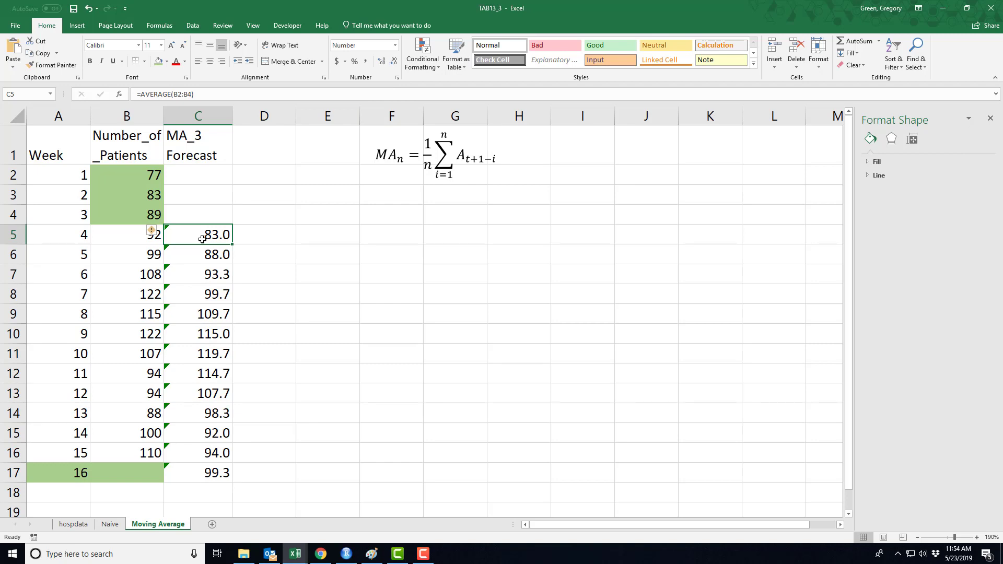
pyautogui.doubleClick(202, 240)
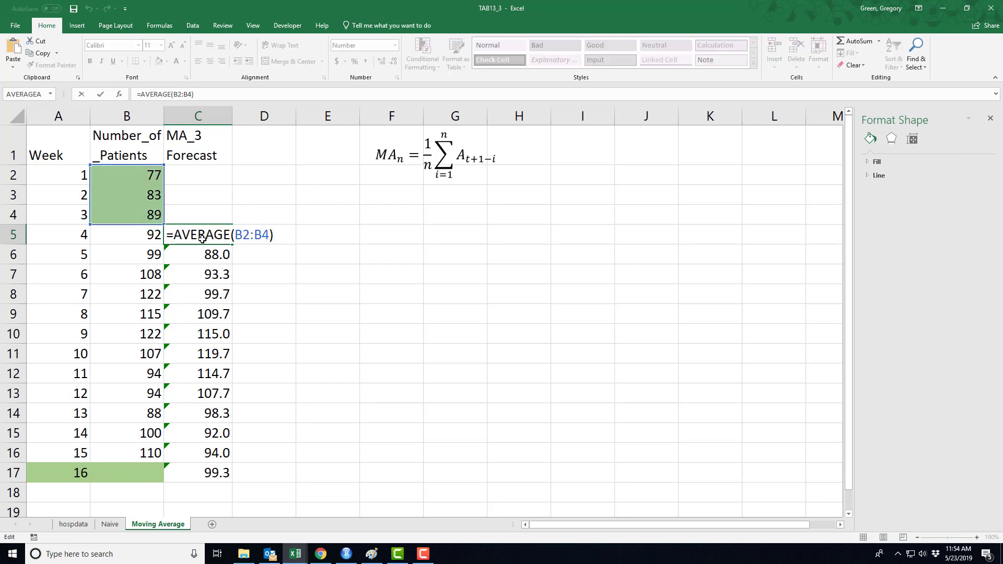
pyautogui.press('Return')
pyautogui.press('F2')
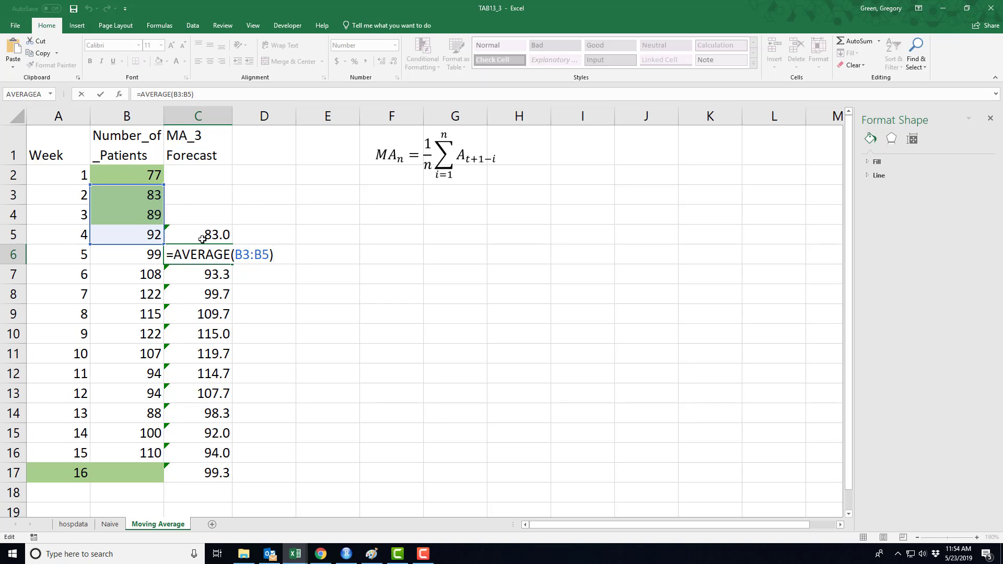
pyautogui.write('+')
pyautogui.press('BackSpace')
pyautogui.press('BackSpace')
pyautogui.press('Return')
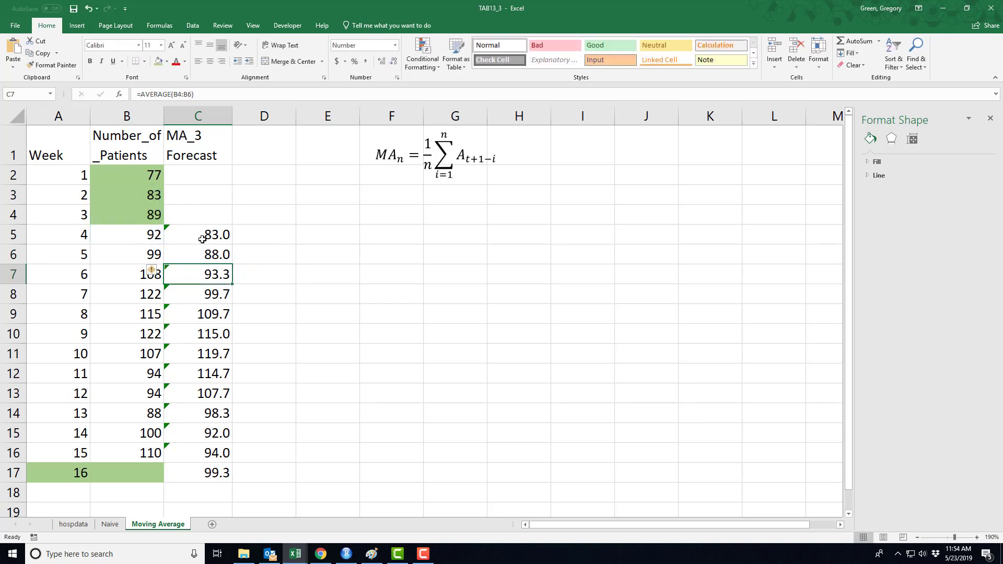
pyautogui.press('F2')
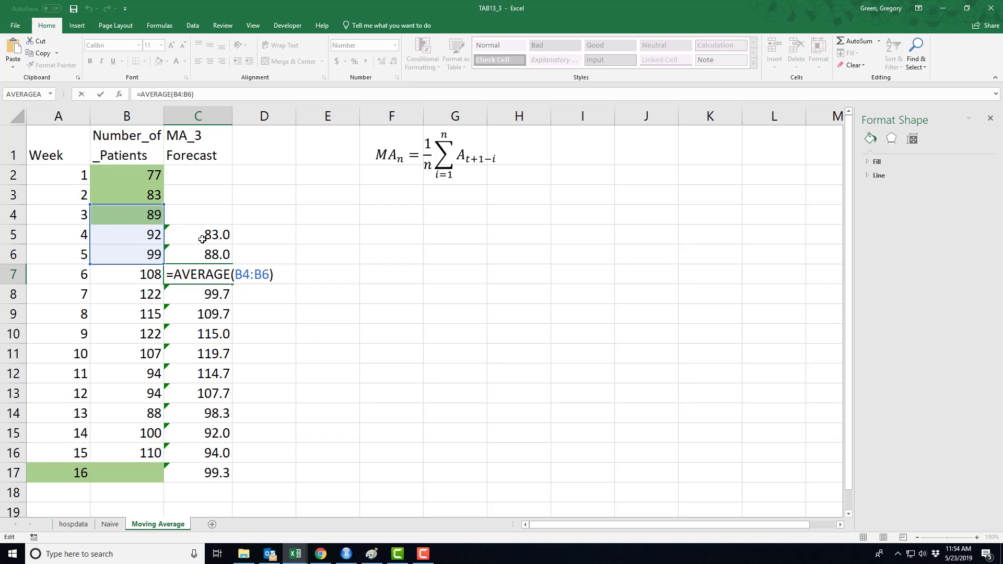
pyautogui.press('Return')
pyautogui.press('F2')
pyautogui.press('Return')
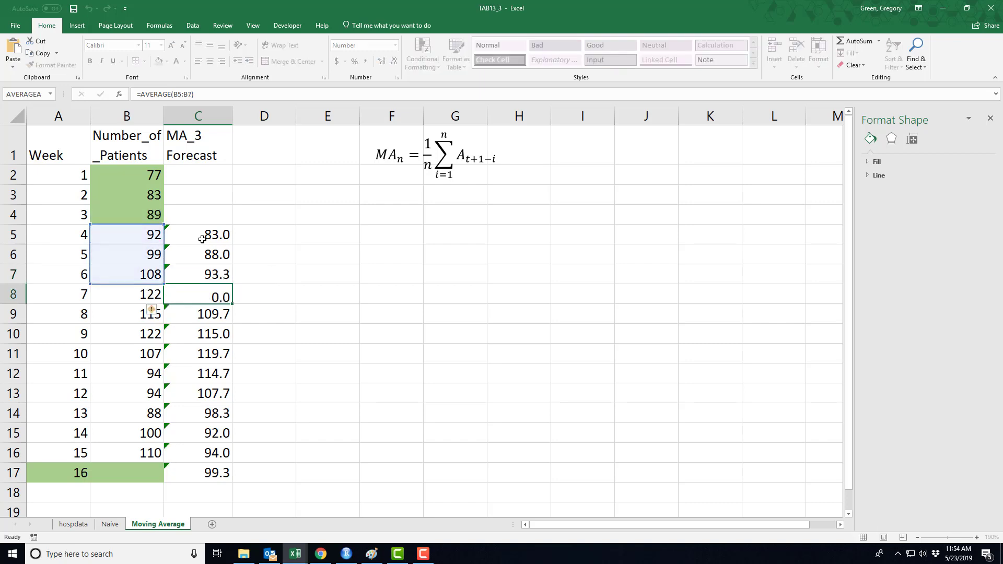
pyautogui.press('F2')
pyautogui.press('Return')
pyautogui.press('F2')
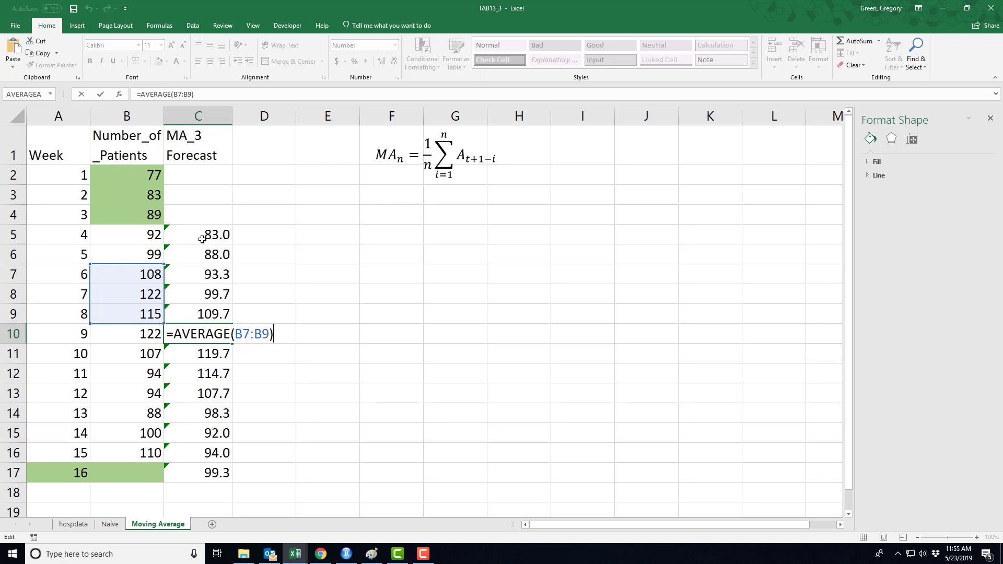
pyautogui.press('Return')
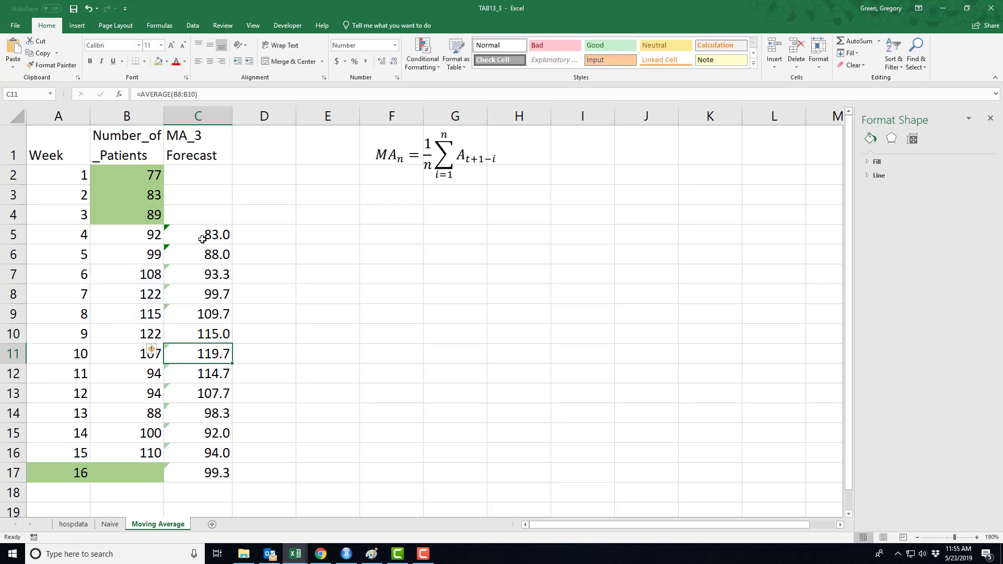
pyautogui.press('F2')
pyautogui.press('Return')
pyautogui.press('F2')
pyautogui.press('Return')
pyautogui.press('F2')
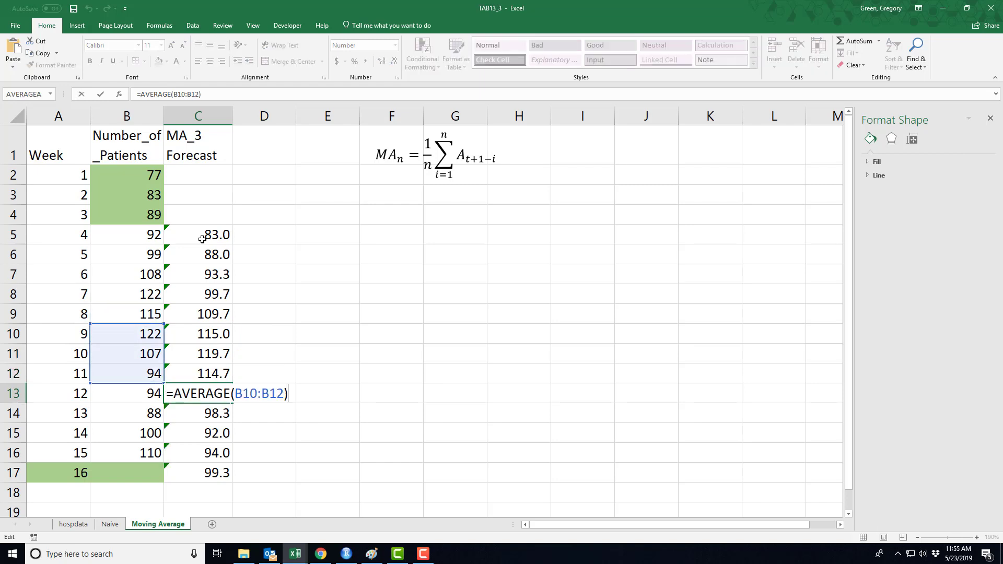
pyautogui.press('Return')
pyautogui.press('F2')
pyautogui.press('Return')
pyautogui.press('F2')
pyautogui.press('Return')
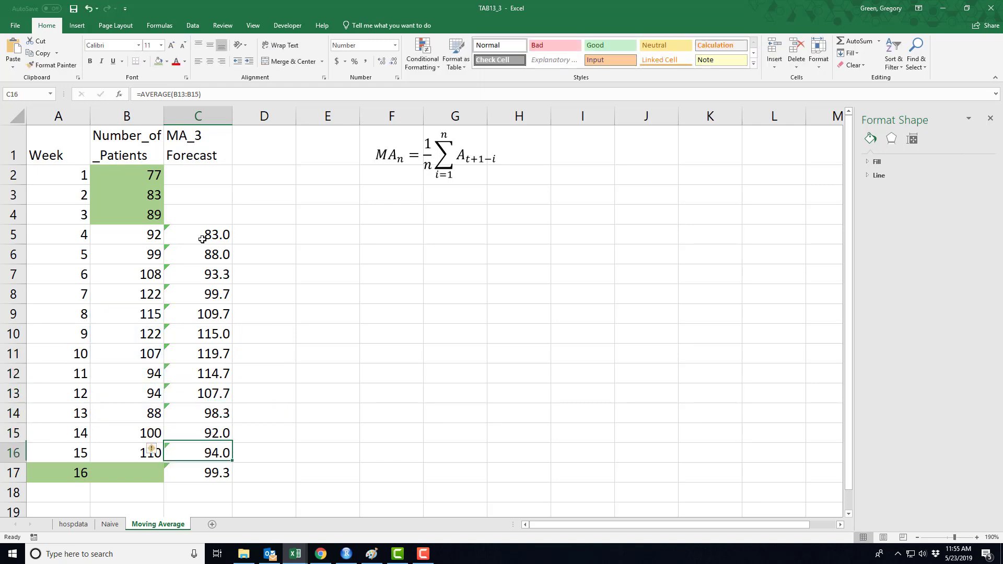
pyautogui.press('F2')
pyautogui.press('Return')
pyautogui.press('F2')
pyautogui.press('Return')
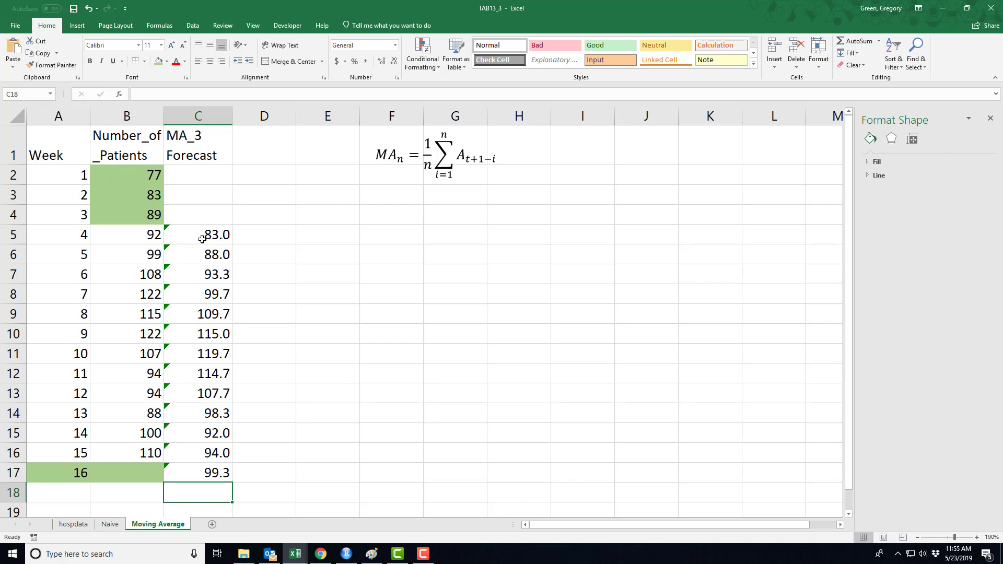
# Inspect the AVERAGE formulas in C5 through C8, then select the Week, patients and forecast data
pyautogui.click(202, 239)
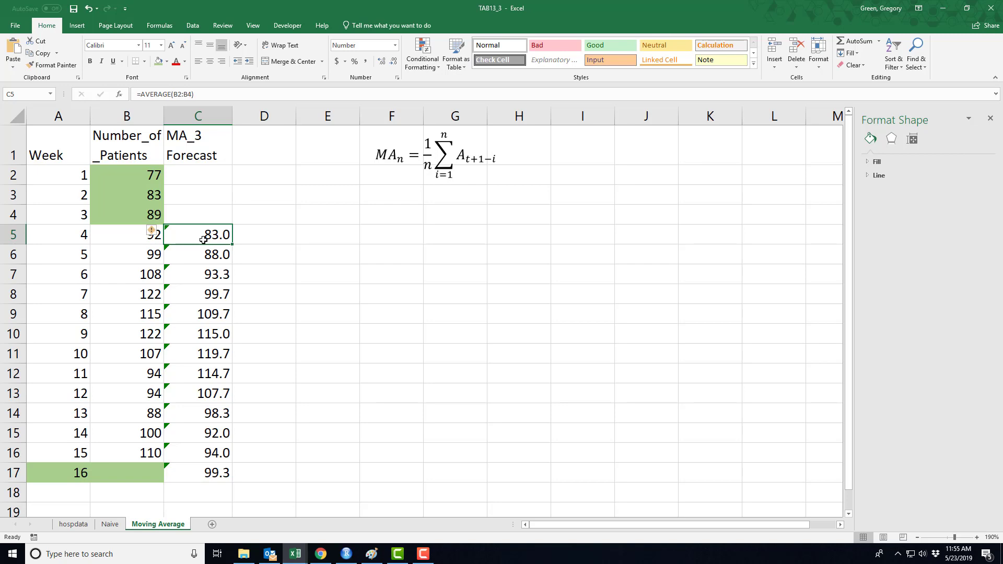
pyautogui.doubleClick(203, 239)
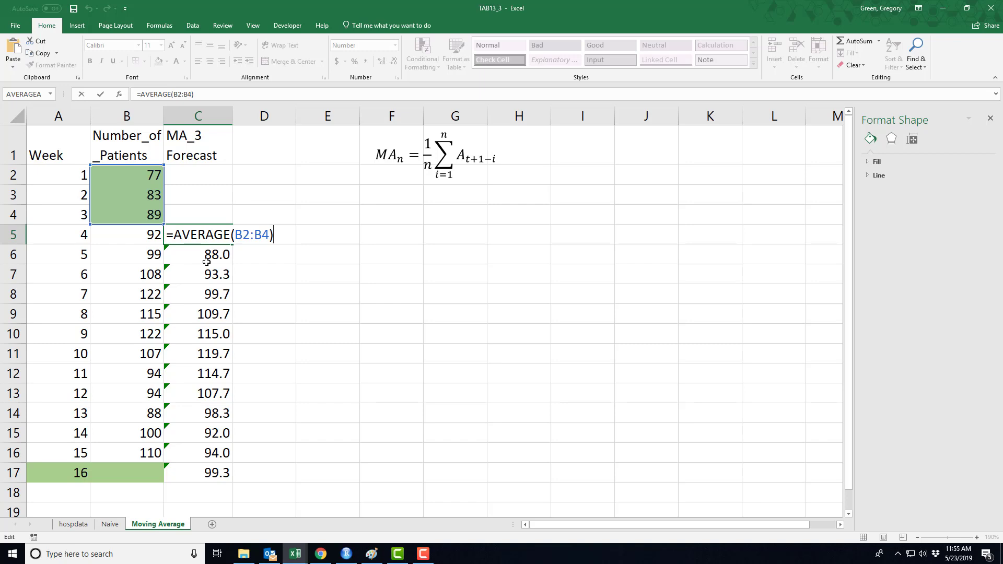
pyautogui.press('Return')
pyautogui.press('F2')
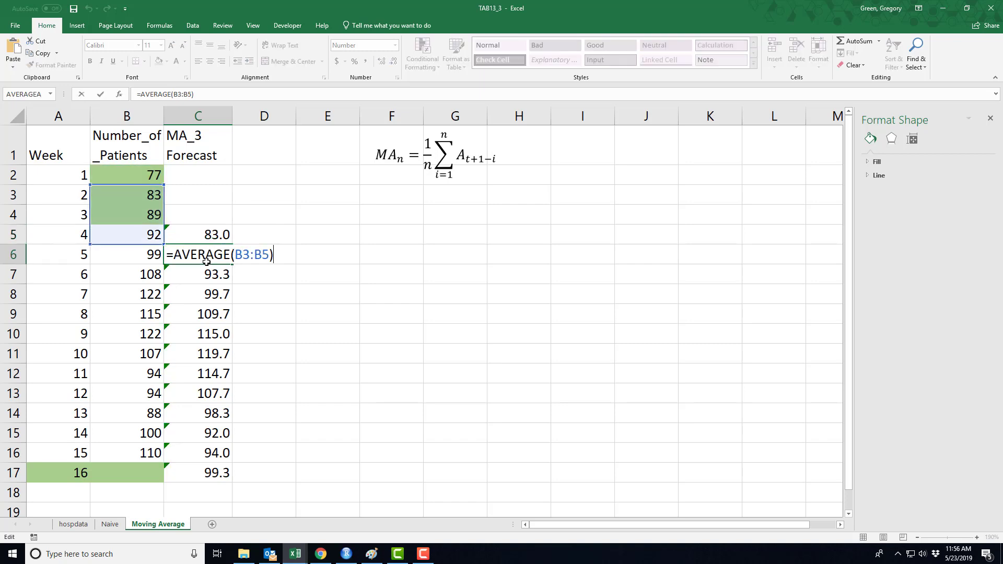
pyautogui.press('Return')
pyautogui.press('F2')
pyautogui.press('Return')
pyautogui.press('F2')
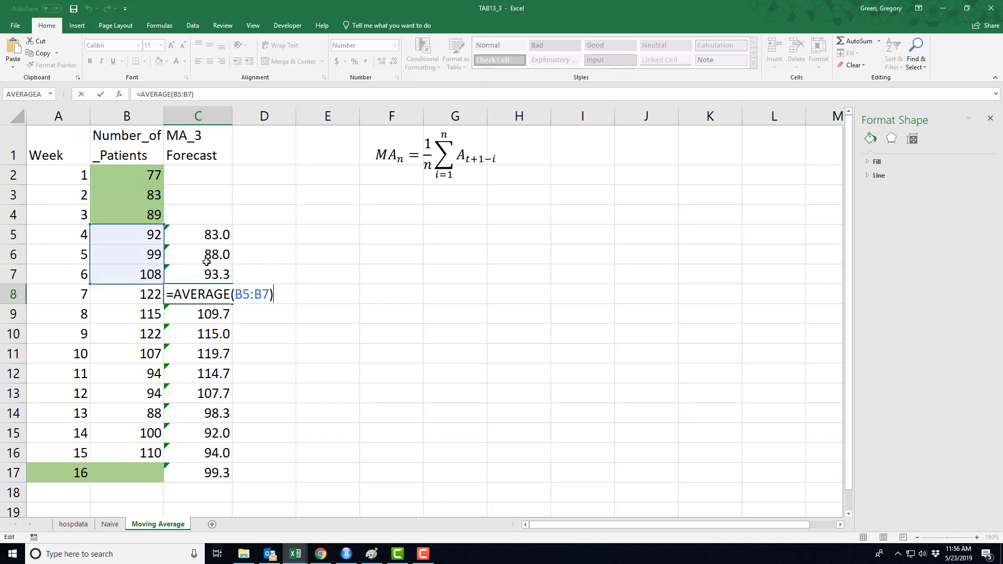
pyautogui.press('Return')
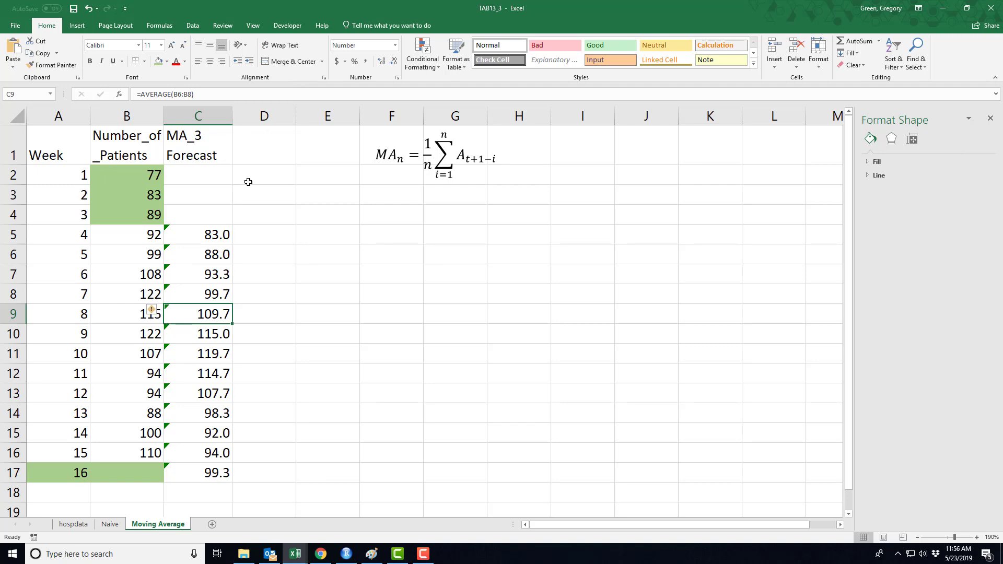
pyautogui.moveTo(59, 150); pyautogui.dragTo(177, 473)
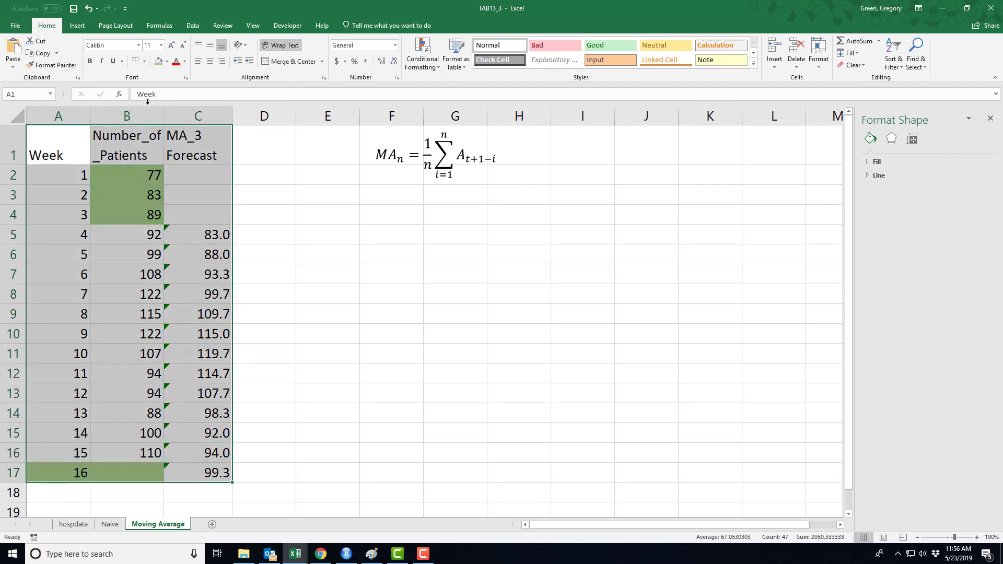
pyautogui.click(77, 26)
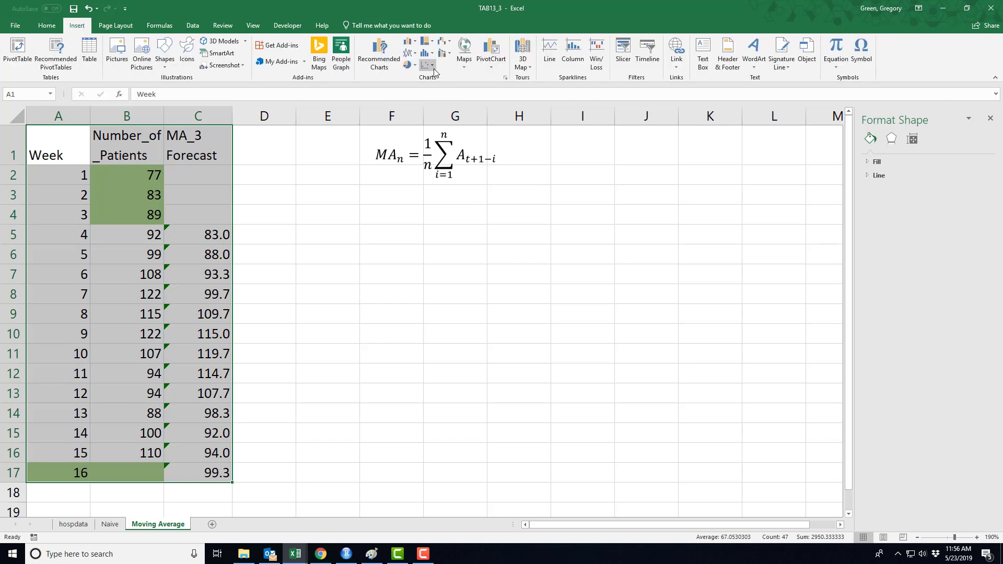
pyautogui.click(431, 65)
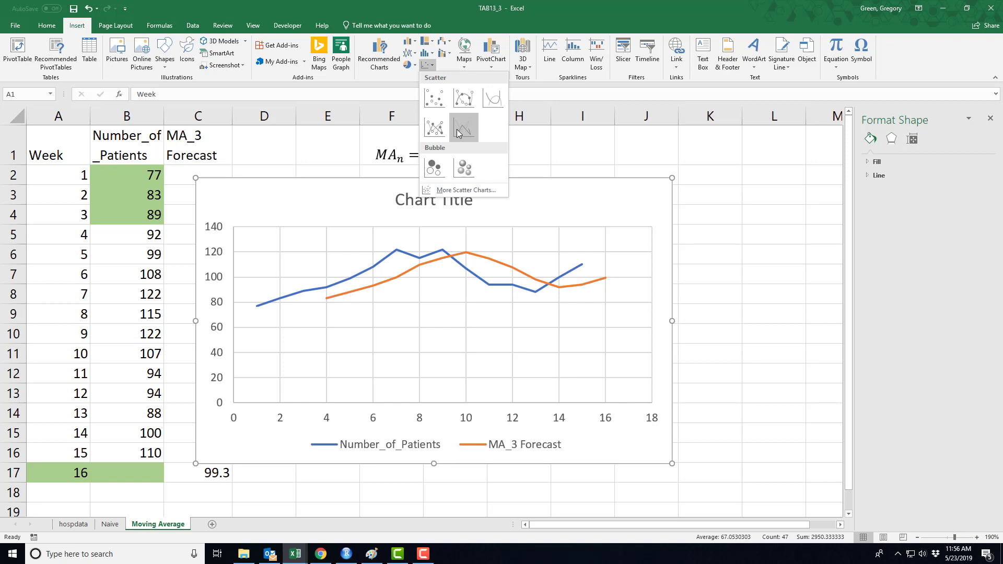
pyautogui.click(456, 130)
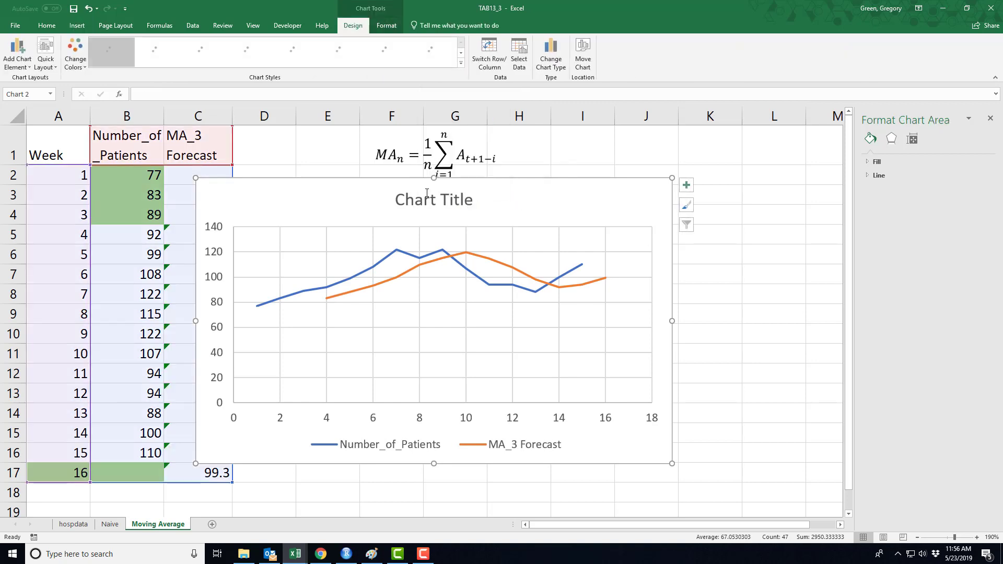
pyautogui.click(440, 199)
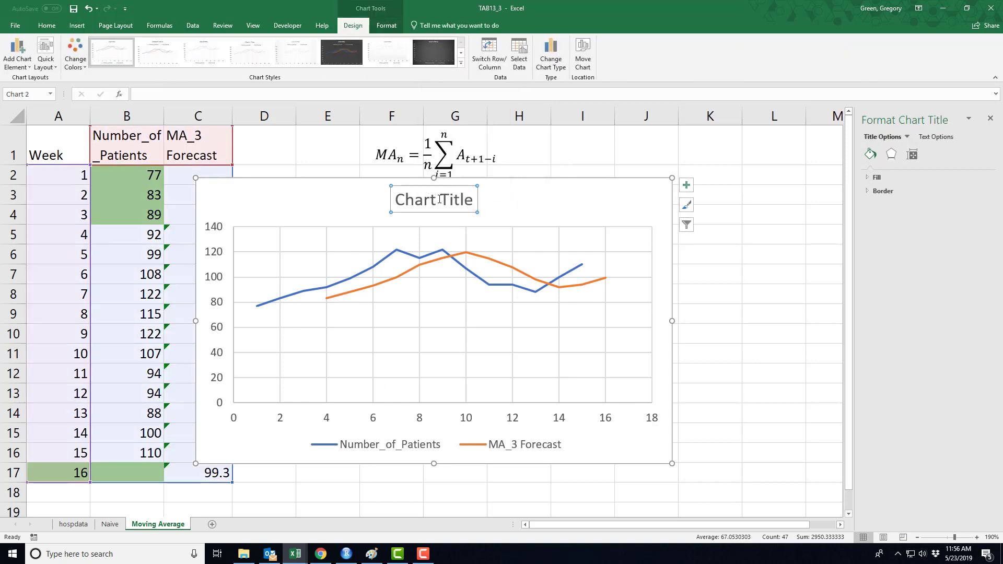
pyautogui.moveTo(474, 200); pyautogui.dragTo(402, 204)
pyautogui.write('Movi')
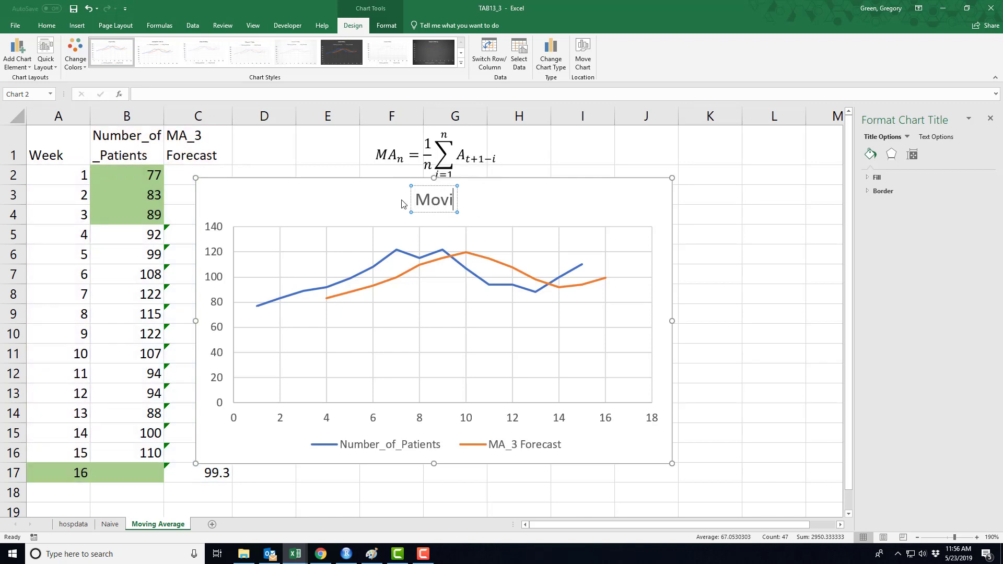
pyautogui.write('ng Average')
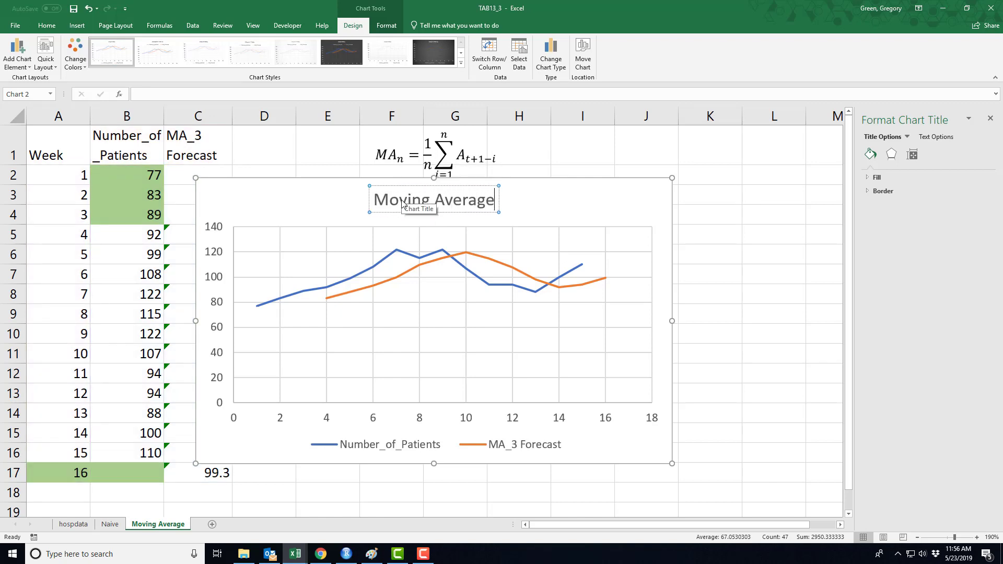
pyautogui.click(737, 328)
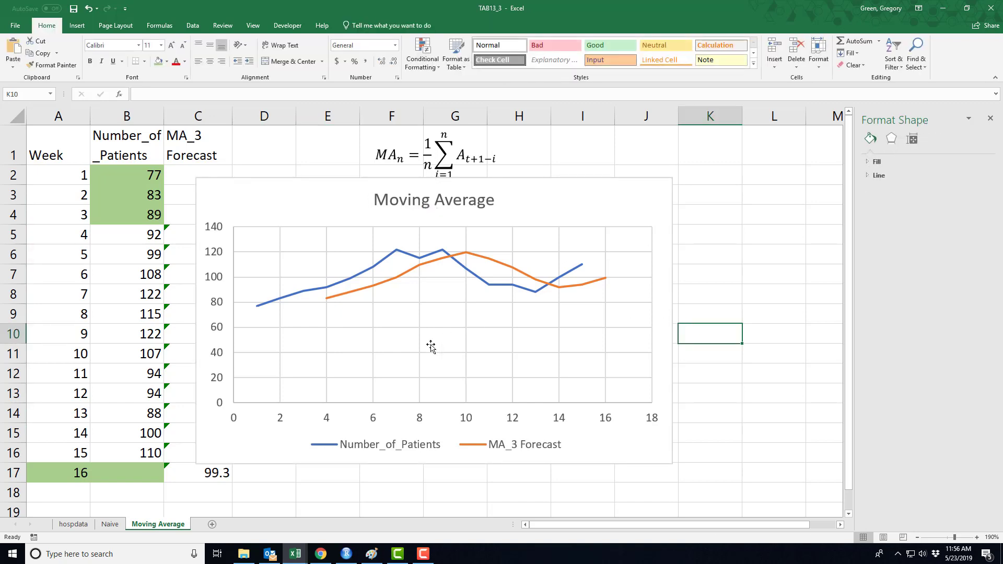
pyautogui.click(434, 269)
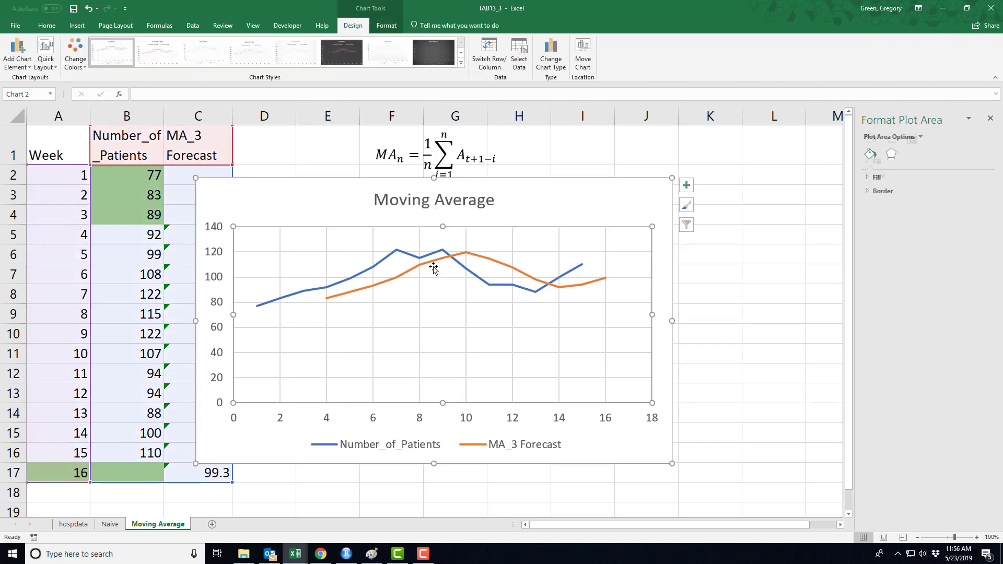
pyautogui.click(433, 265)
pyautogui.click(425, 254)
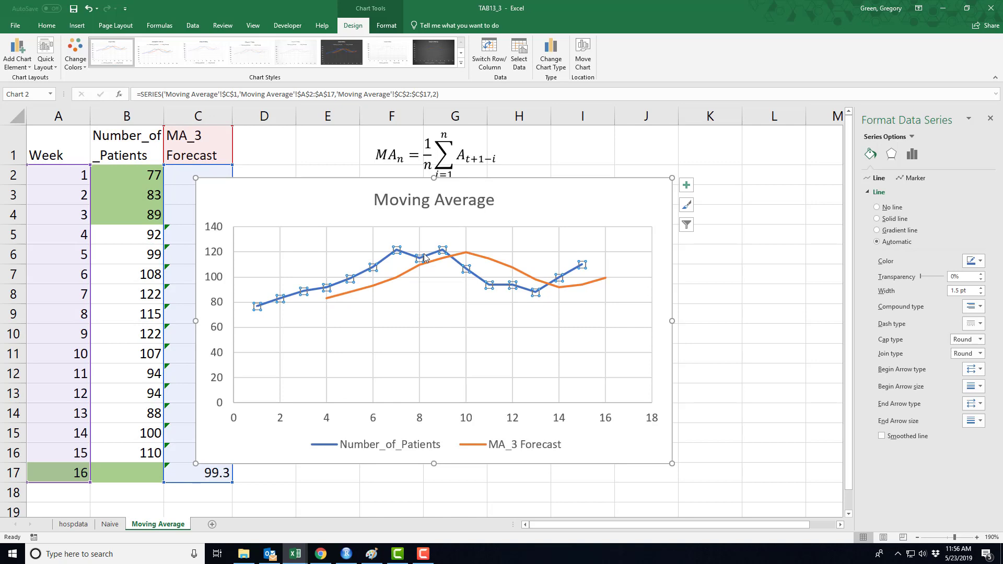
pyautogui.click(347, 188)
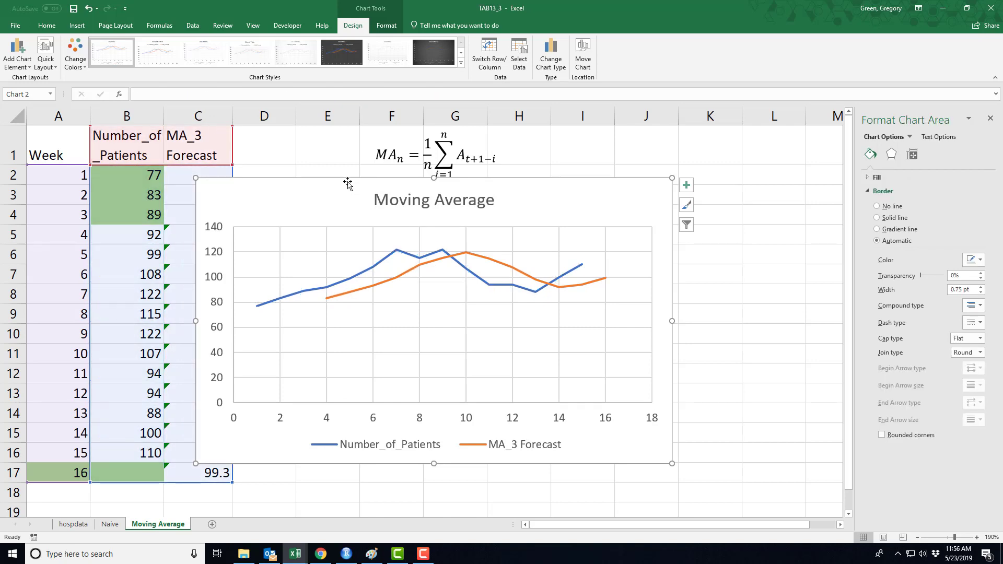
pyautogui.press('Delete')
pyautogui.moveTo(78, 162); pyautogui.dragTo(199, 471)
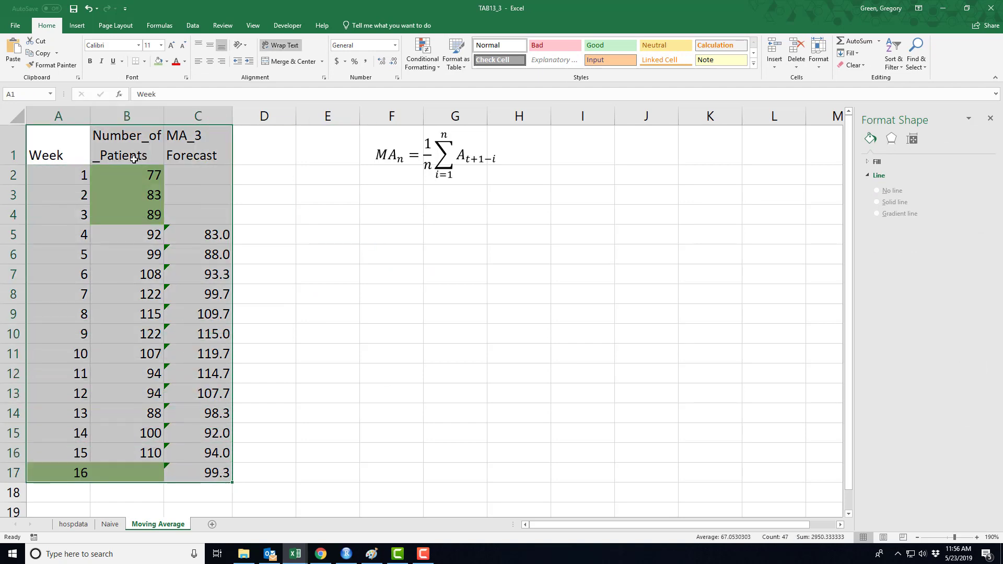
# Insert a Scatter with Smooth Lines and Markers chart of patients and MA_3 forecast, then view the Naive sheet
pyautogui.click(77, 26)
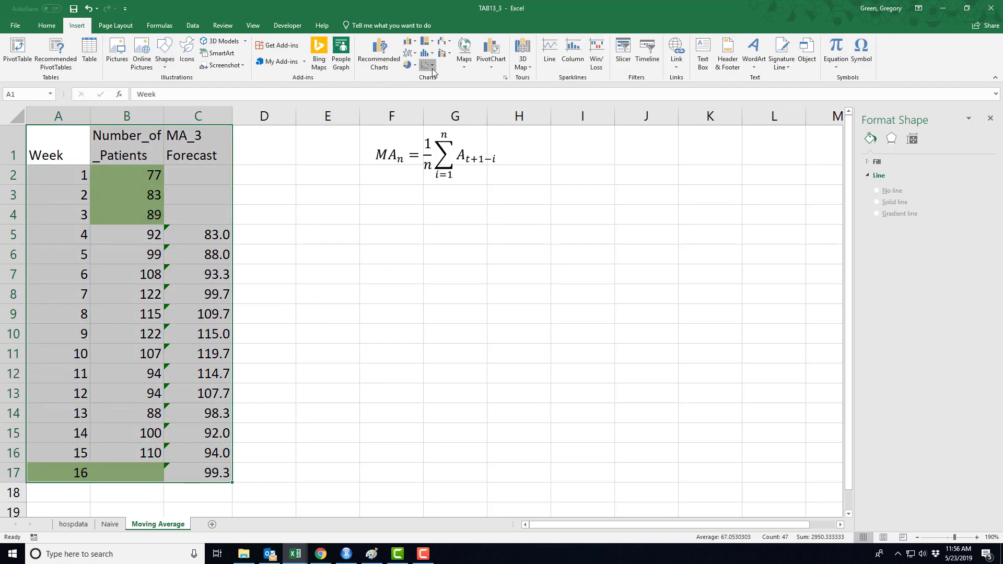
pyautogui.click(428, 66)
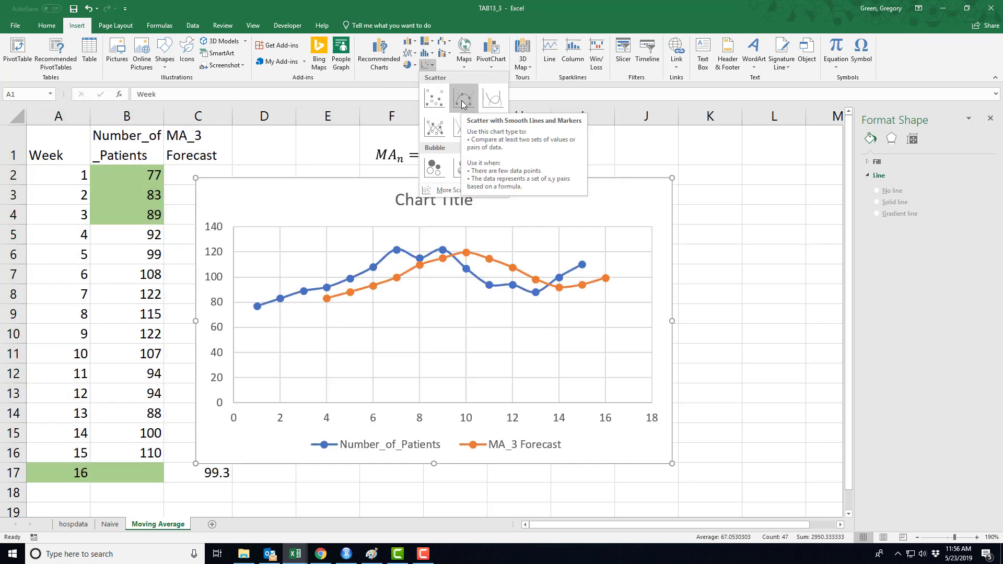
pyautogui.click(463, 104)
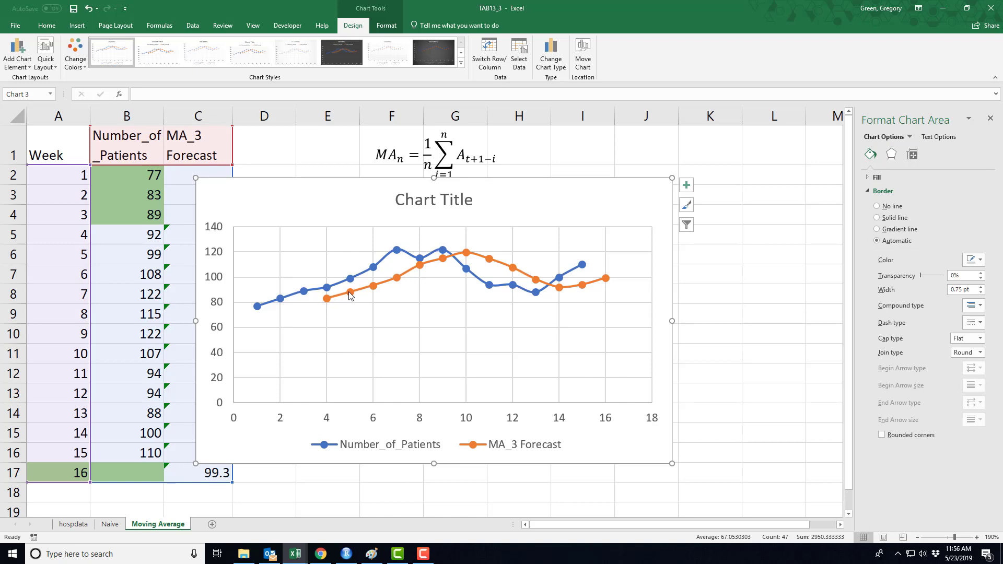
pyautogui.moveTo(351, 290)
pyautogui.moveTo(418, 271)
pyautogui.moveTo(442, 258)
pyautogui.click(110, 524)
# Compare against the Naive Forecast chart, then return to the Moving Average sheet
pyautogui.click(501, 345)
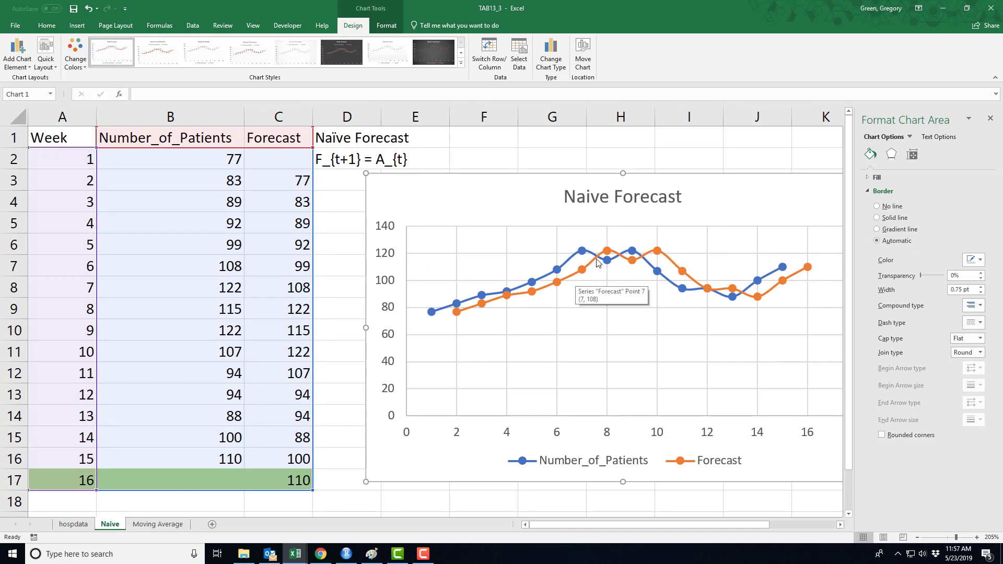
pyautogui.click(158, 524)
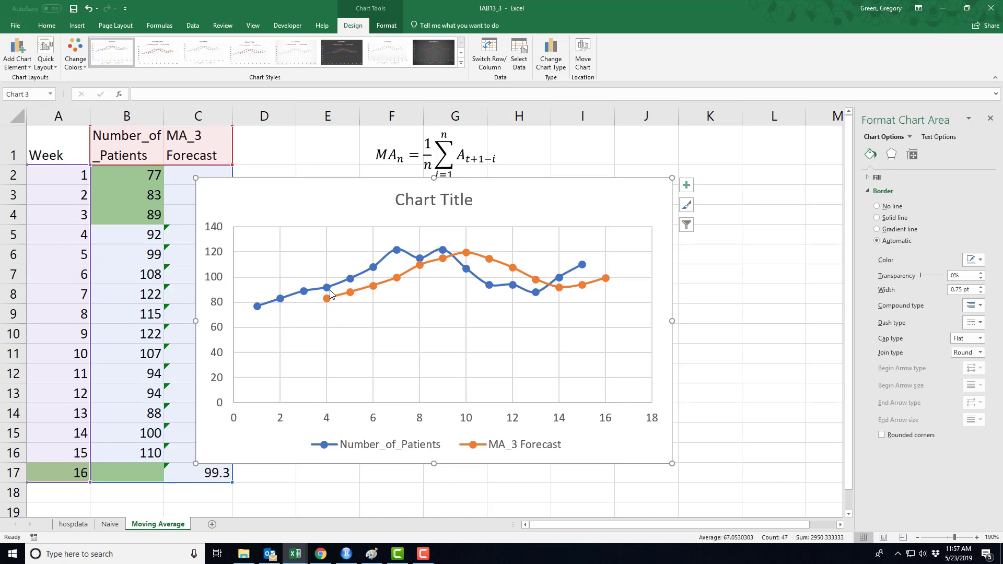
pyautogui.moveTo(328, 299)
pyautogui.moveTo(562, 278)
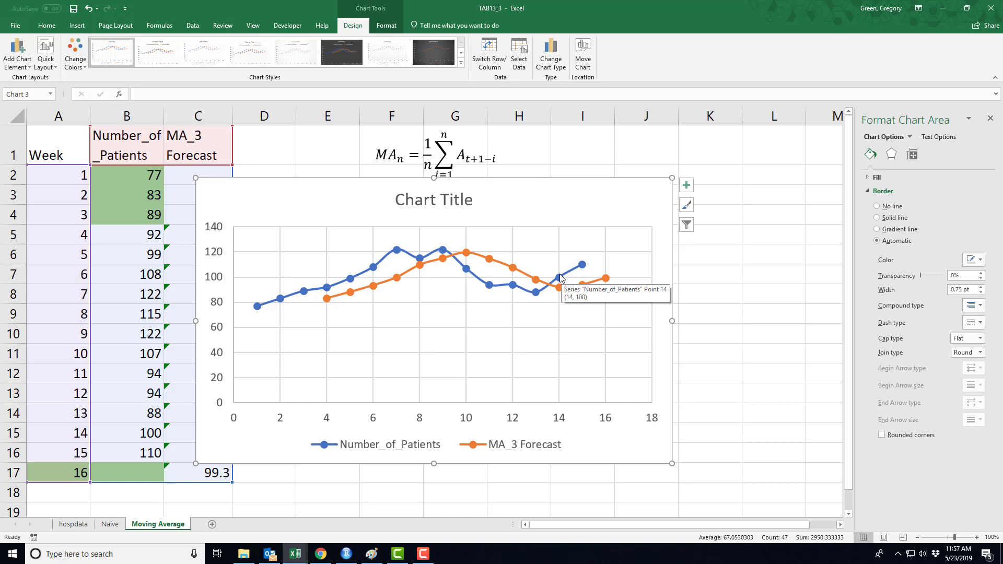
# Replace the 'Chart Title' placeholder with 'Moving Average'
pyautogui.click(444, 202)
pyautogui.tripleClick(446, 200)
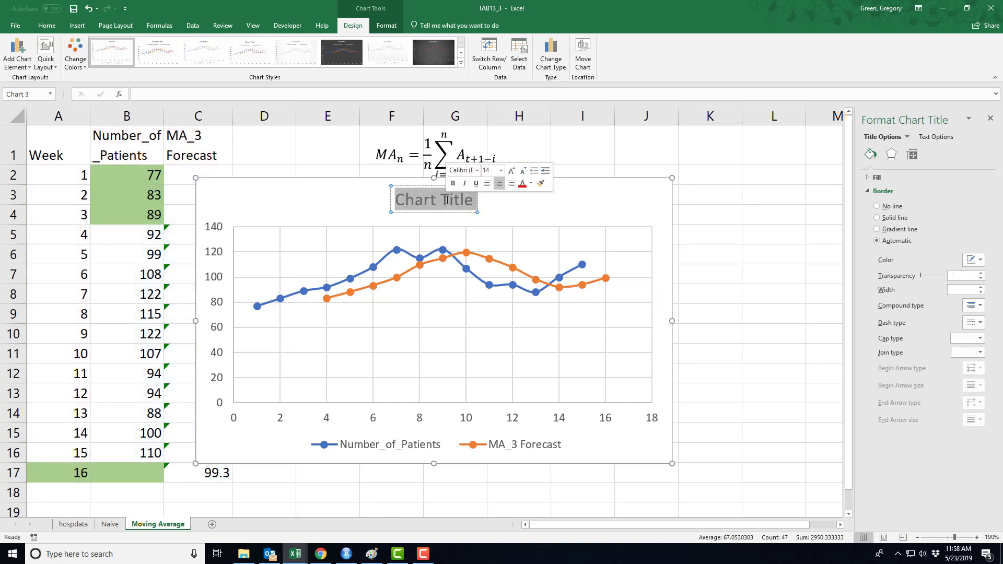
pyautogui.write('Mo')
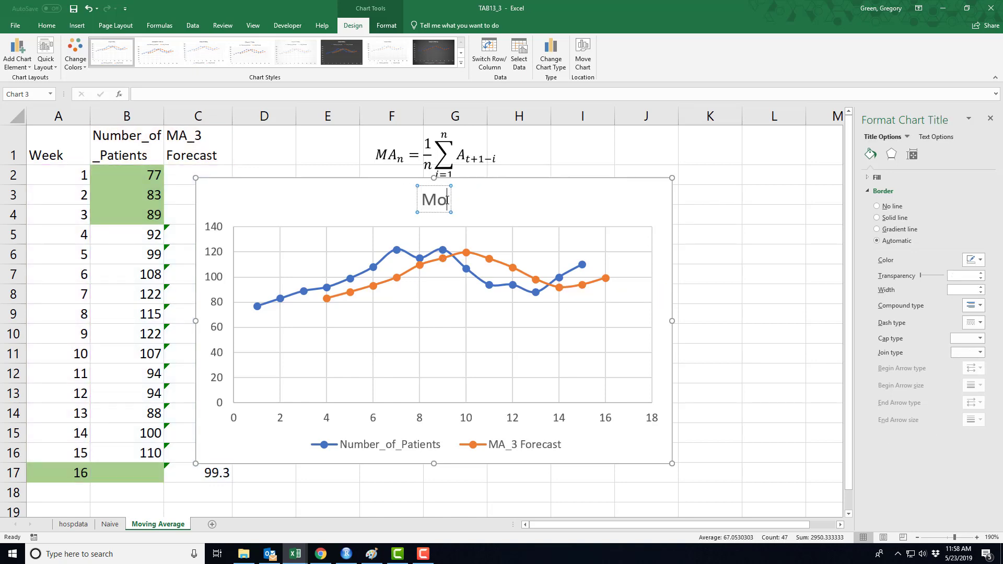
pyautogui.write('ving Average')
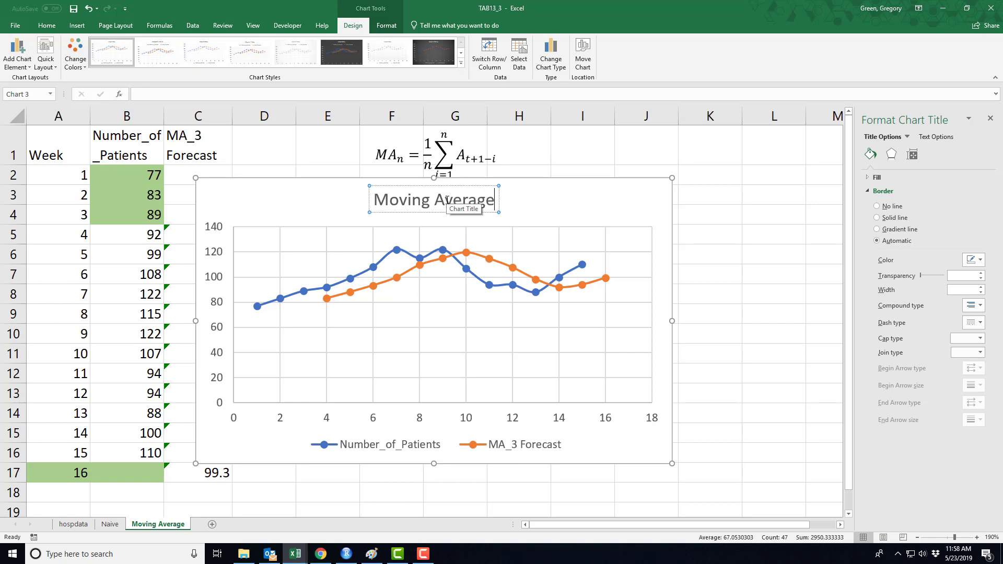
pyautogui.click(733, 259)
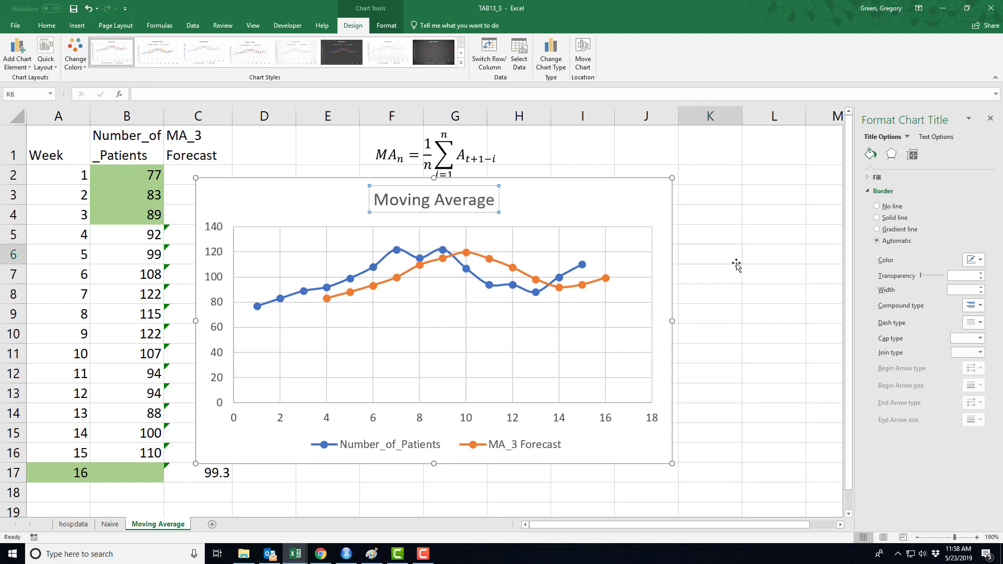